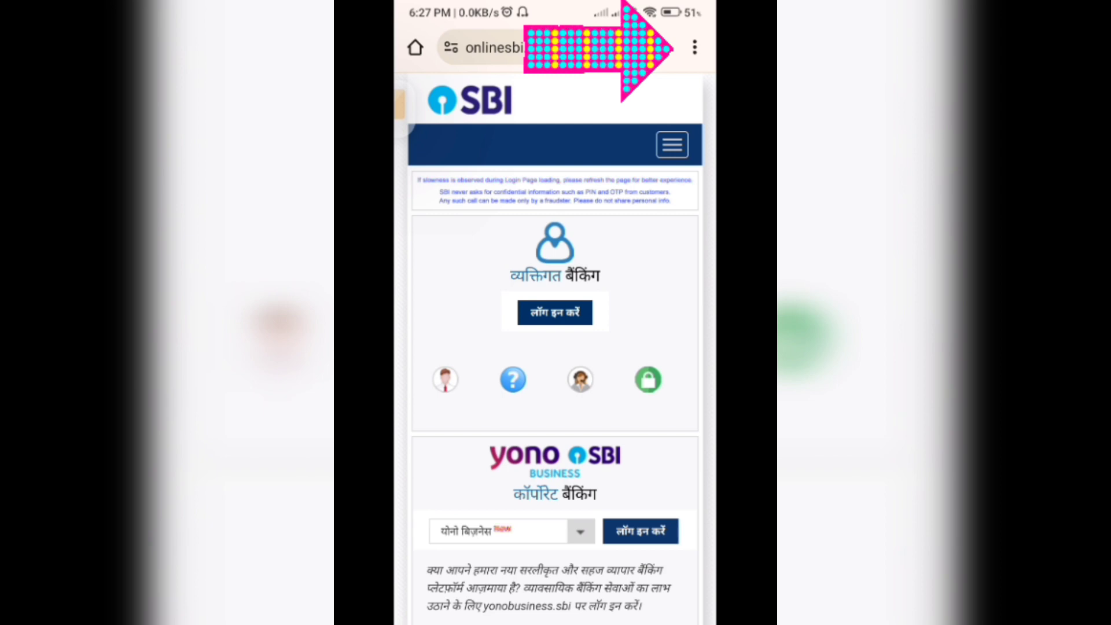
# Switch Chrome to the desktop version of the SBI page.
pyautogui.click(695, 47)
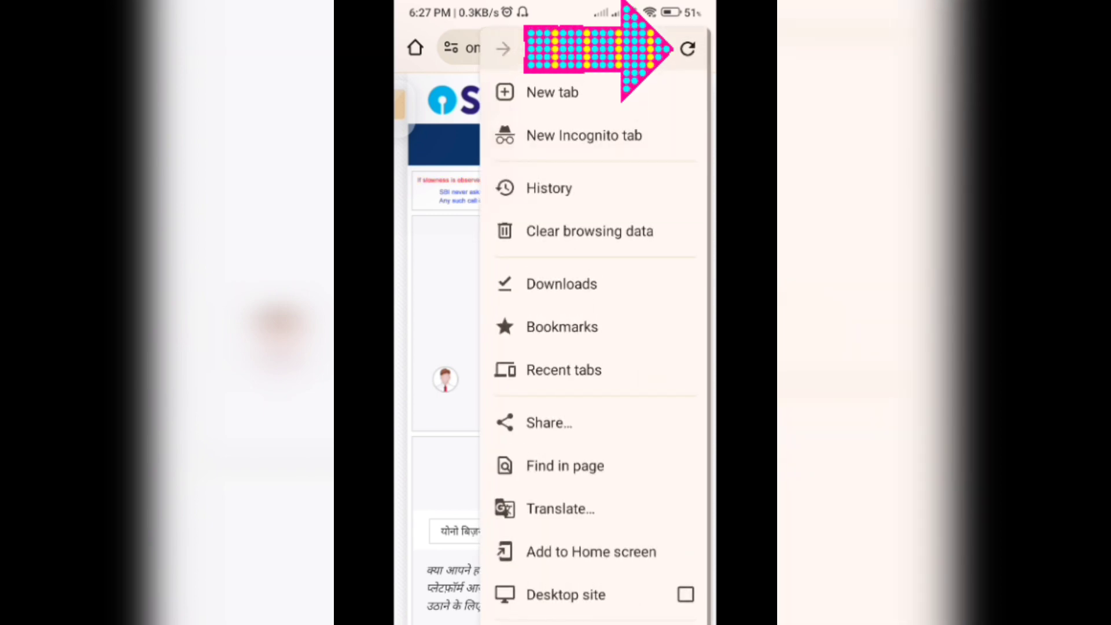
pyautogui.press('Escape')
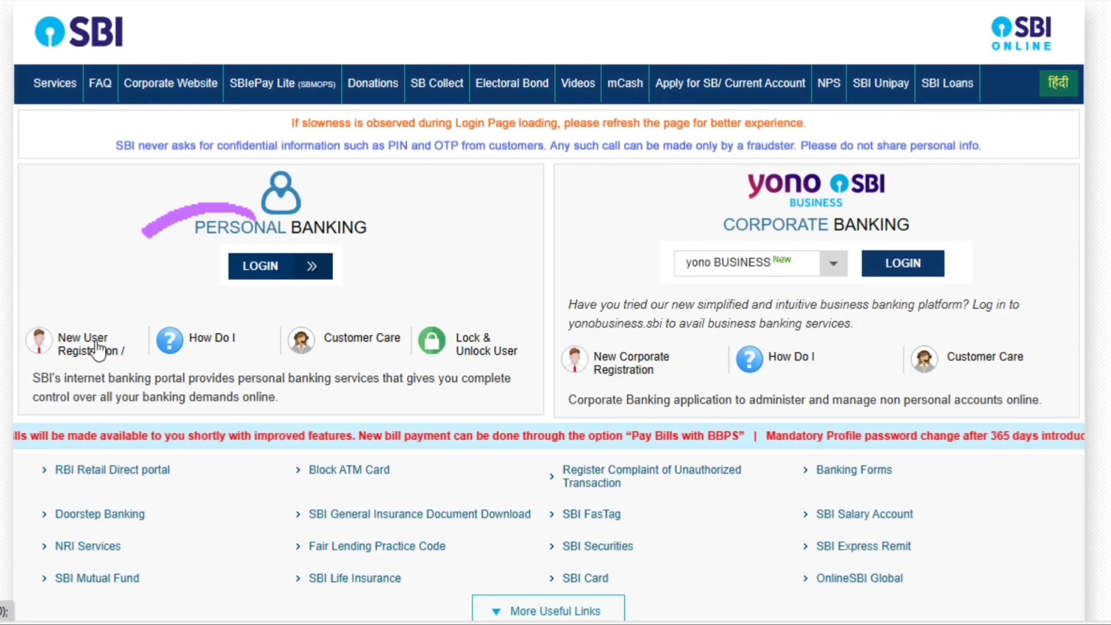
# Choose New User Registration, accept the notice, and proceed to the New User registration form.
pyautogui.click(97, 346)
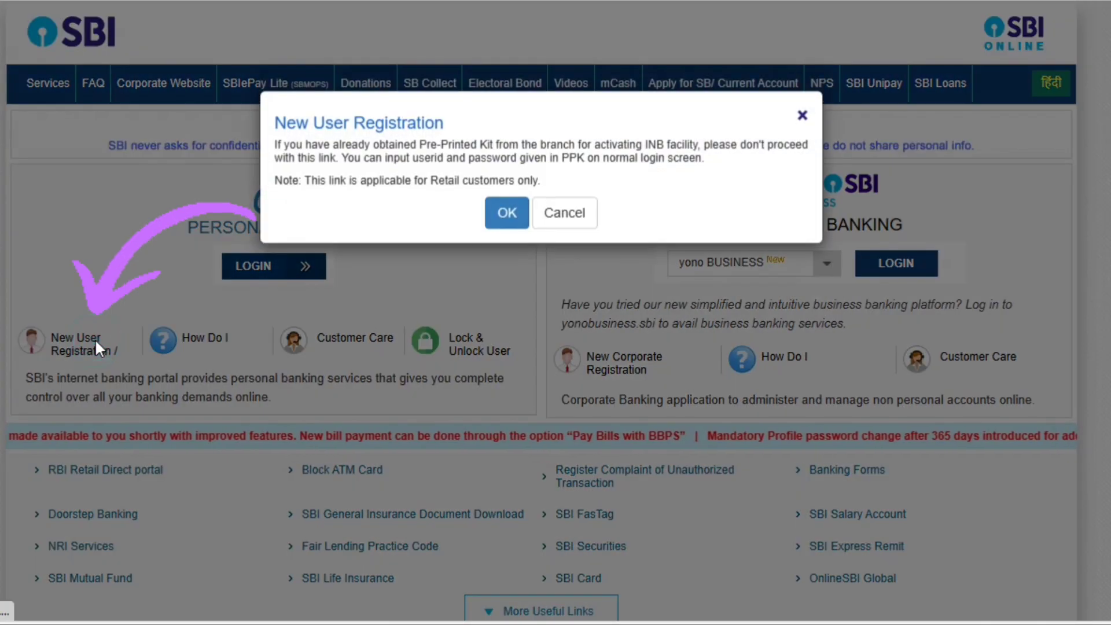
pyautogui.click(498, 220)
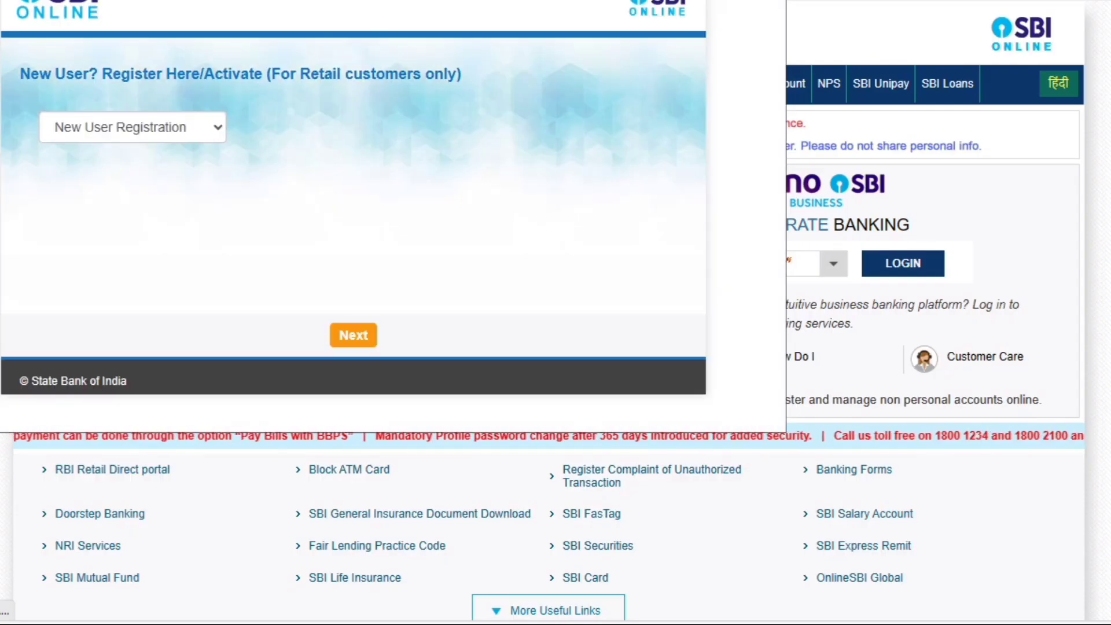
pyautogui.moveTo(309, 0); pyautogui.dragTo(364, 52)
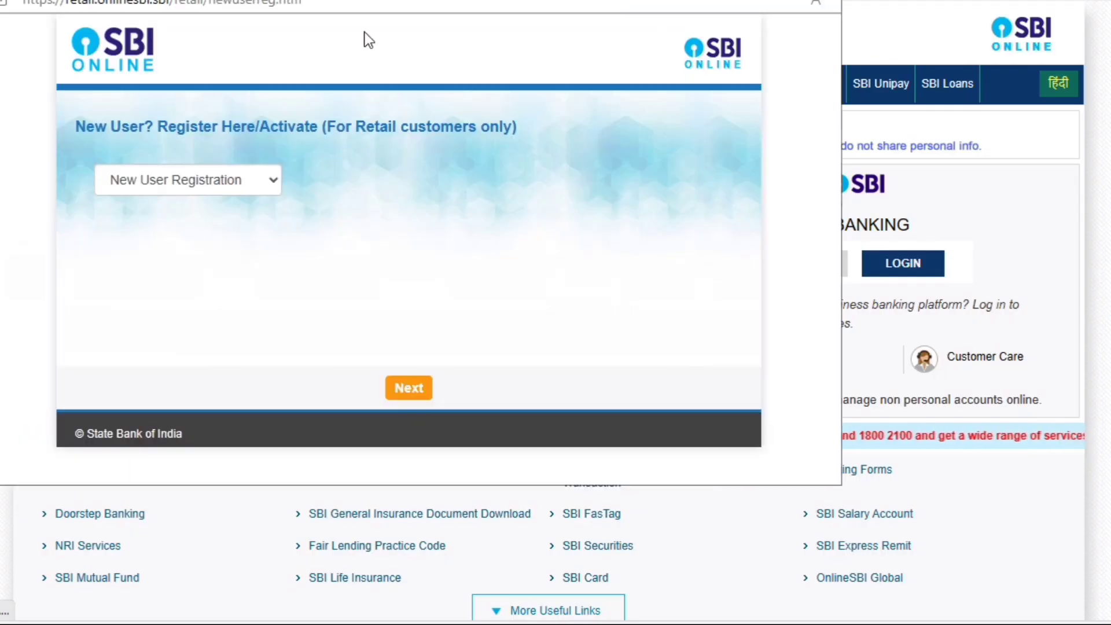
pyautogui.click(224, 178)
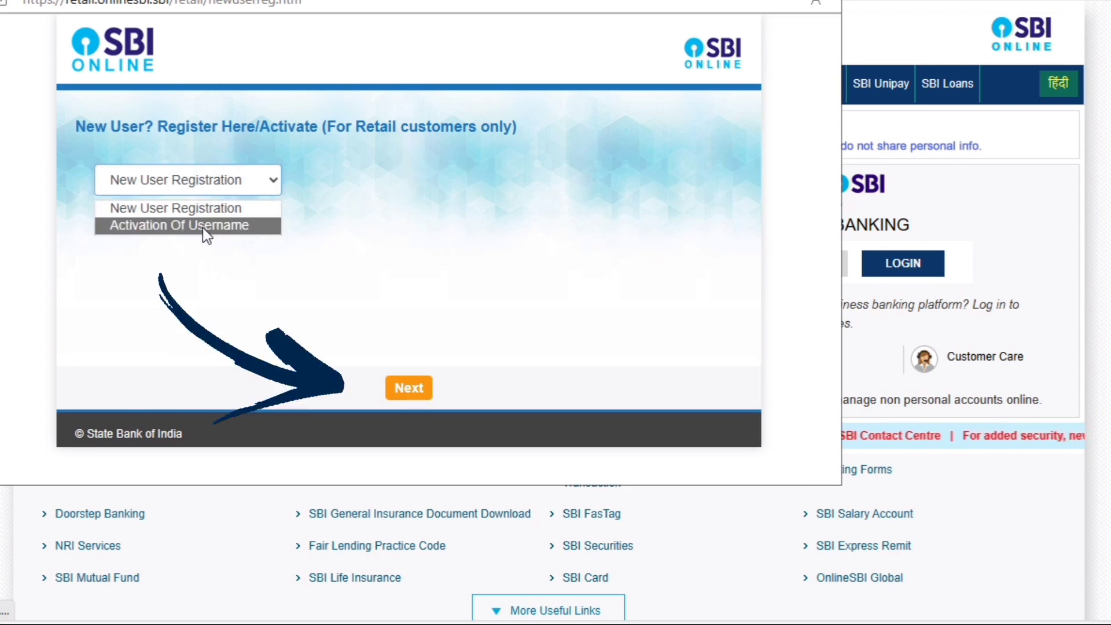
pyautogui.click(207, 206)
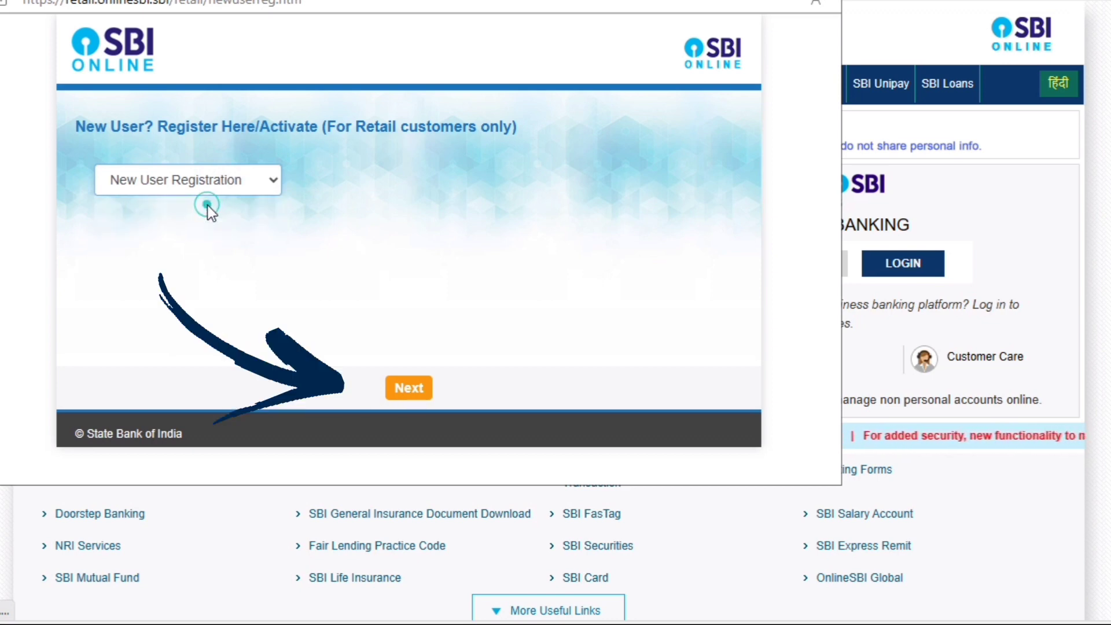
pyautogui.click(405, 395)
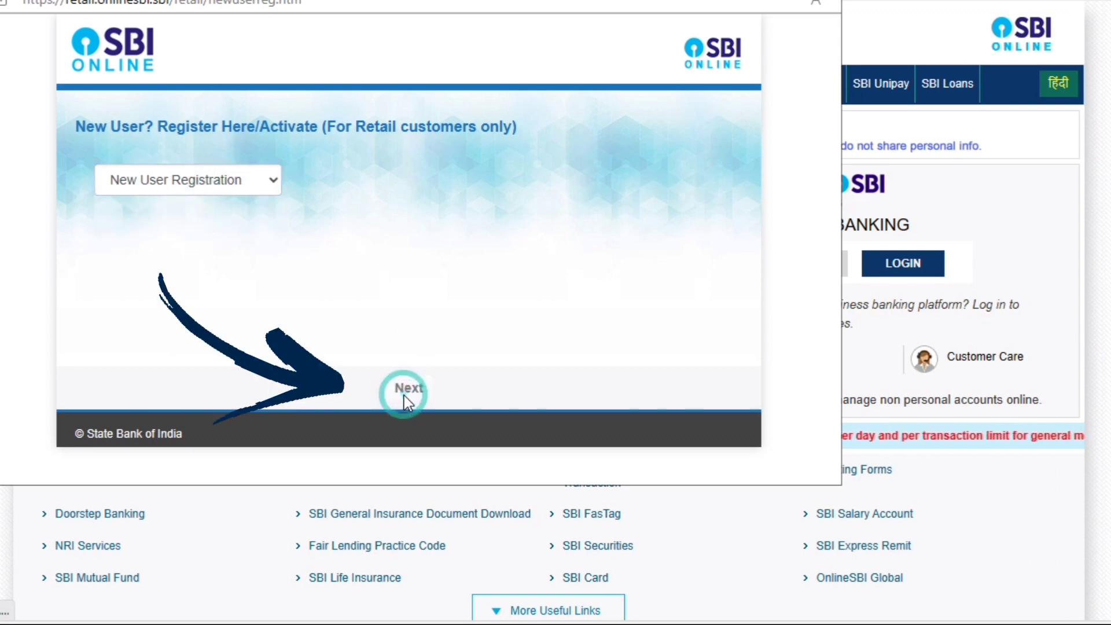
pyautogui.scroll(-3, 415, 180)
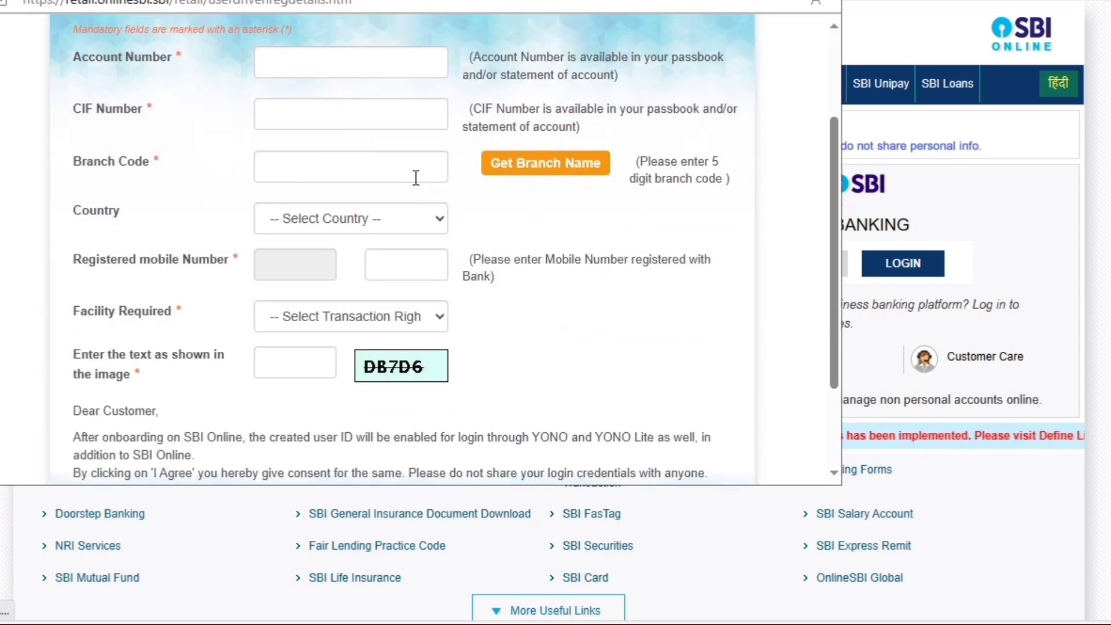
# Enter account, CIF, branch and mobile details, choose Full Transaction Rights, and type the captcha text.
pyautogui.click(338, 63)
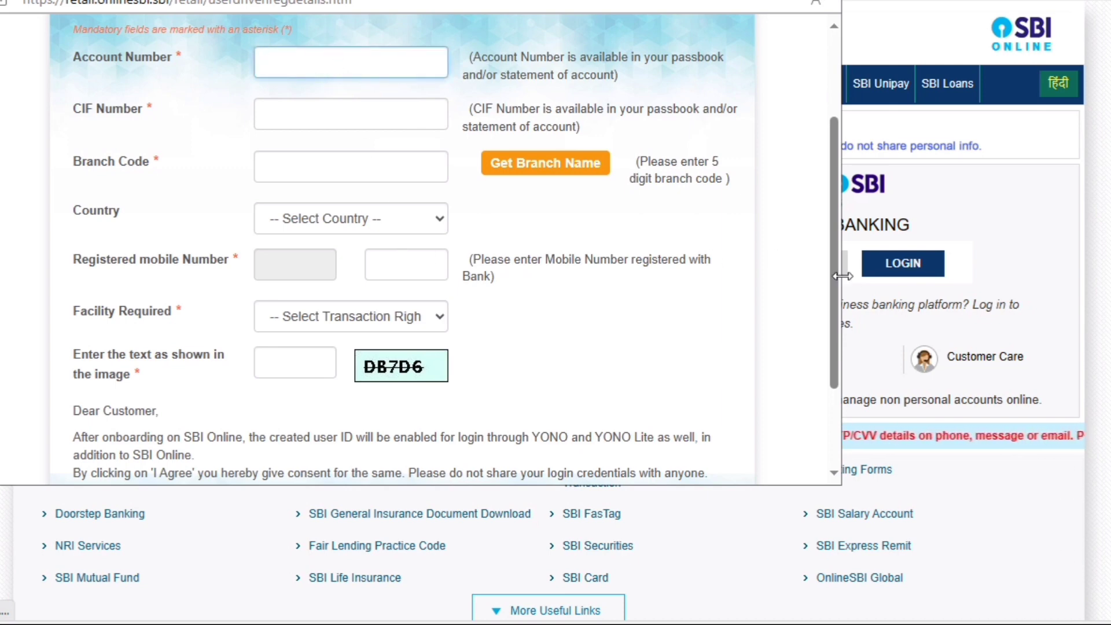
pyautogui.moveTo(839, 270); pyautogui.dragTo(839, 289)
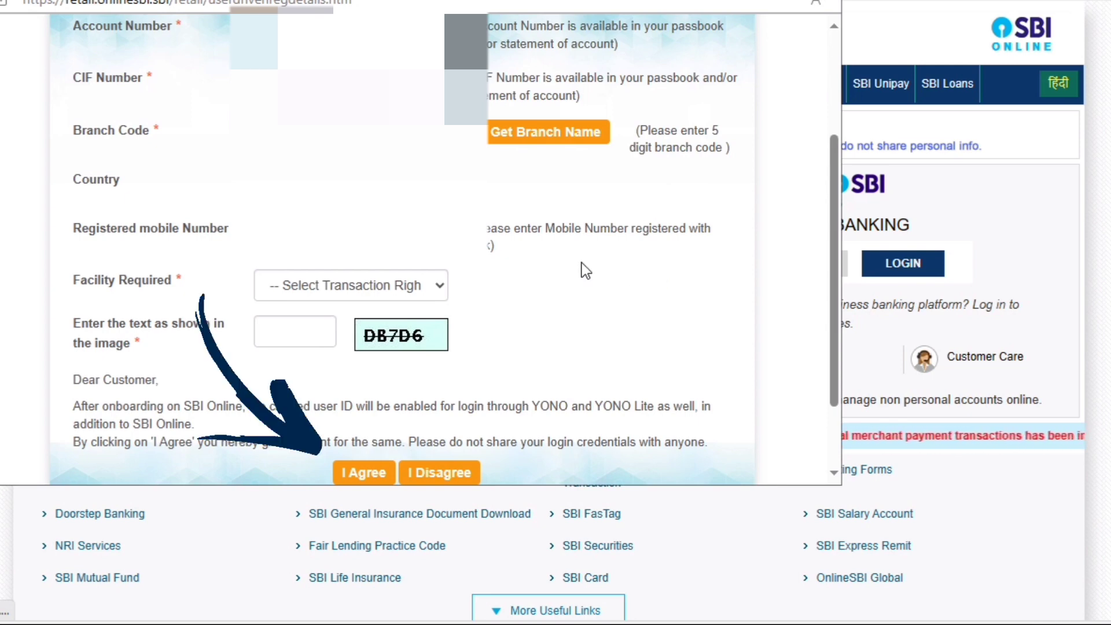
pyautogui.click(325, 289)
pyautogui.click(320, 328)
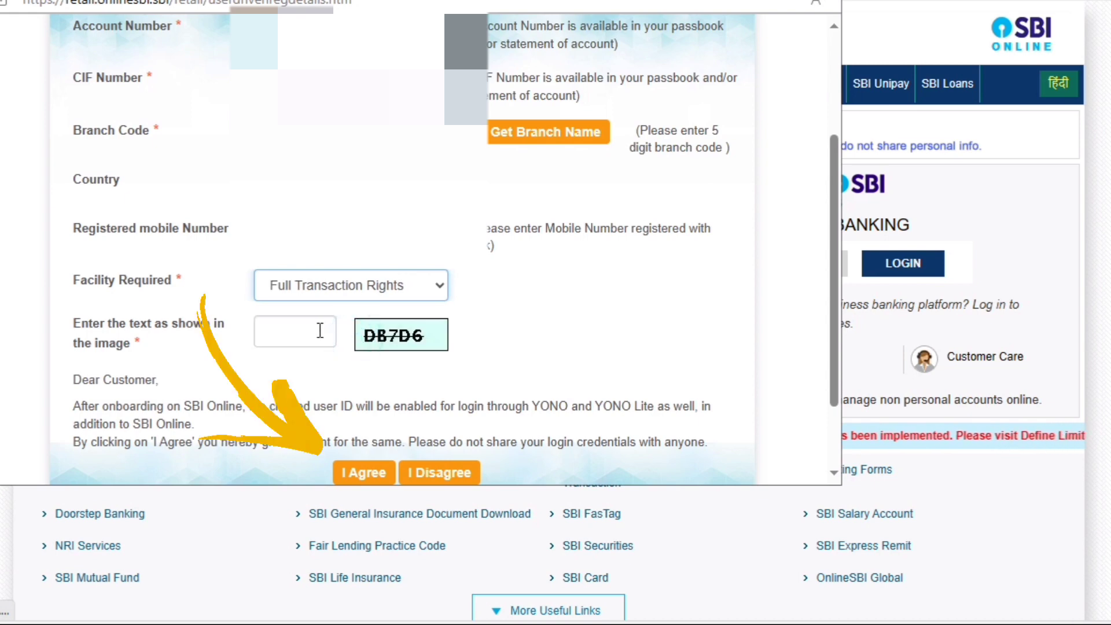
pyautogui.click(320, 330)
pyautogui.write('DB7')
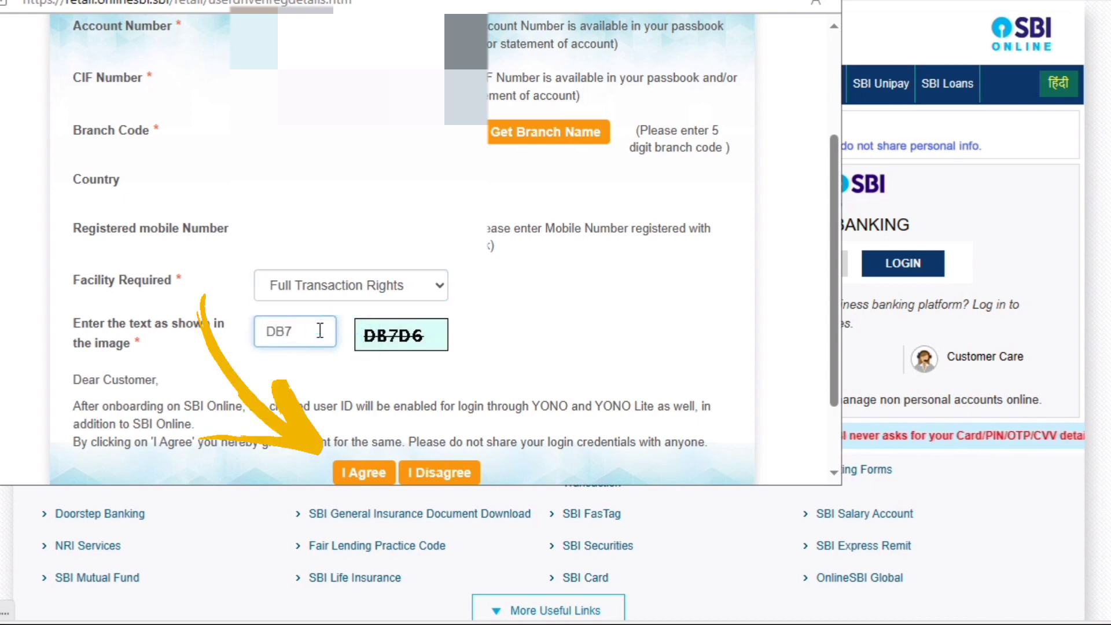
pyautogui.write('D6')
pyautogui.press('Tab')
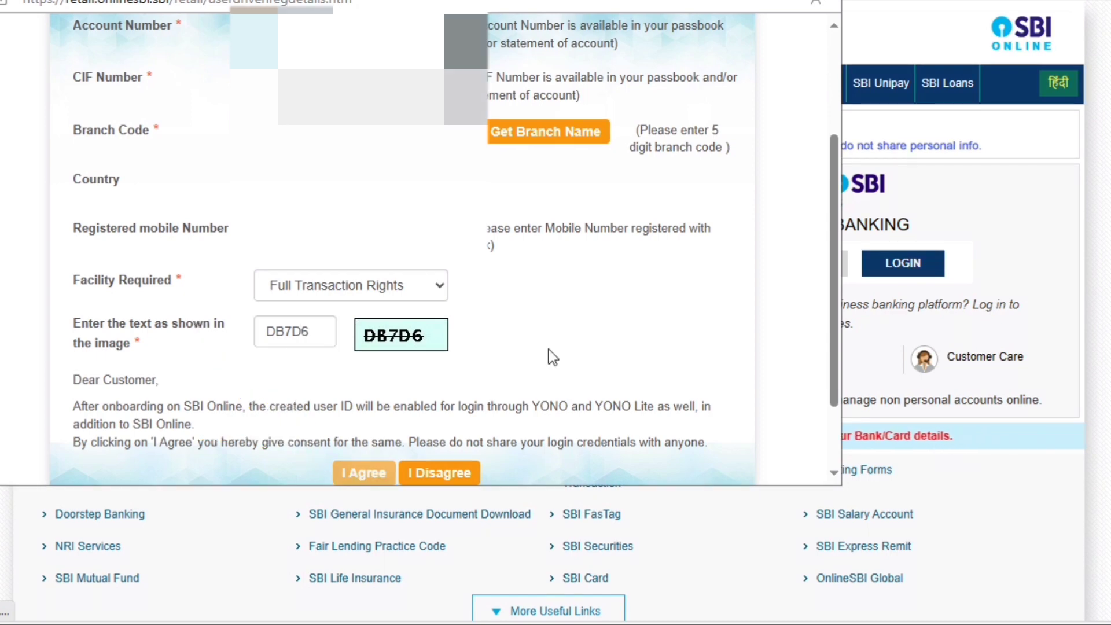
pyautogui.scroll(-2, 549, 350)
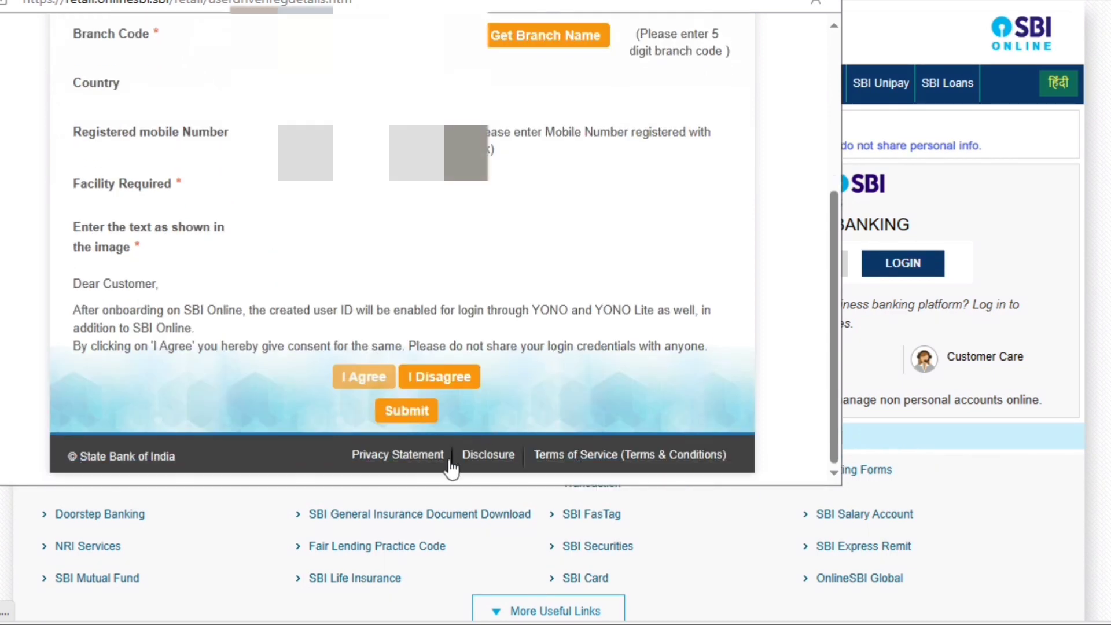
# Submit the registration details and confirm them with the one-time password received by SMS.
pyautogui.click(415, 423)
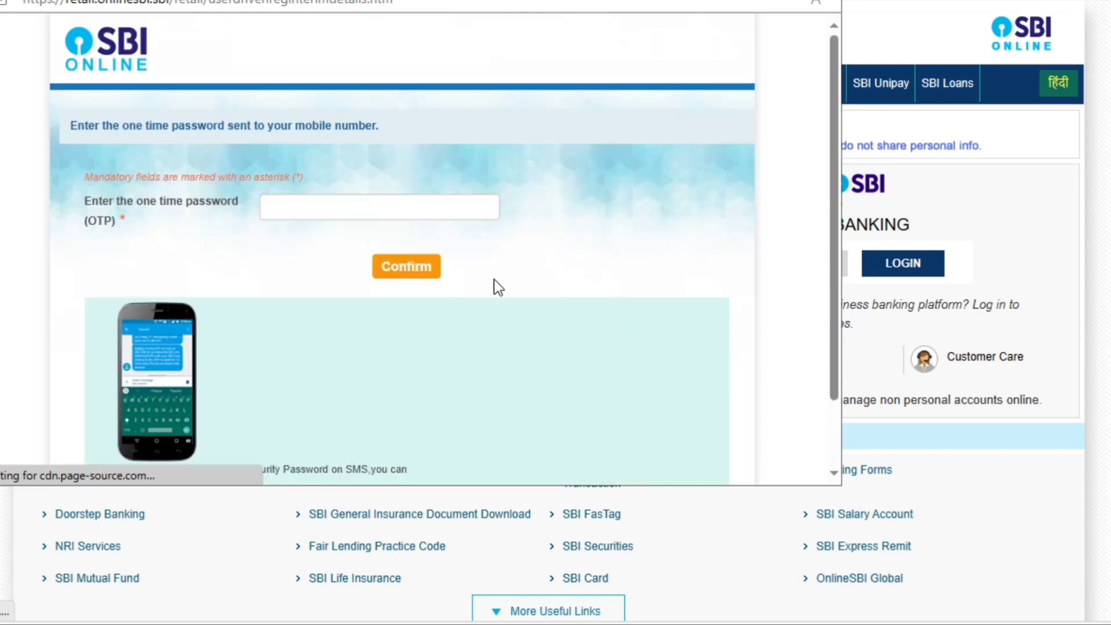
pyautogui.click(436, 209)
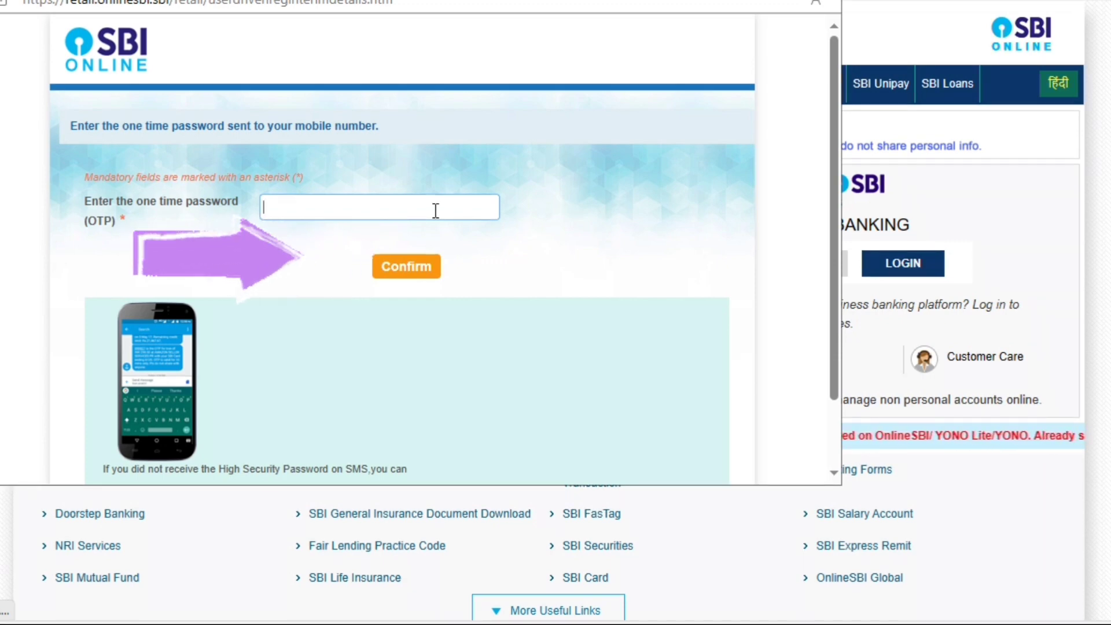
pyautogui.write('123456')
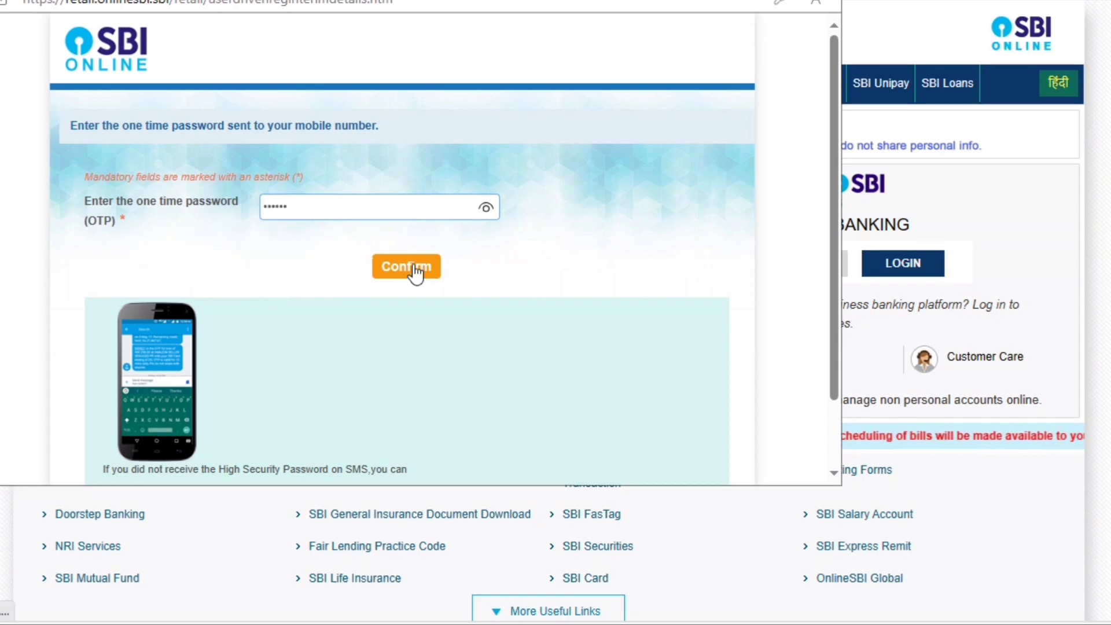
pyautogui.click(409, 270)
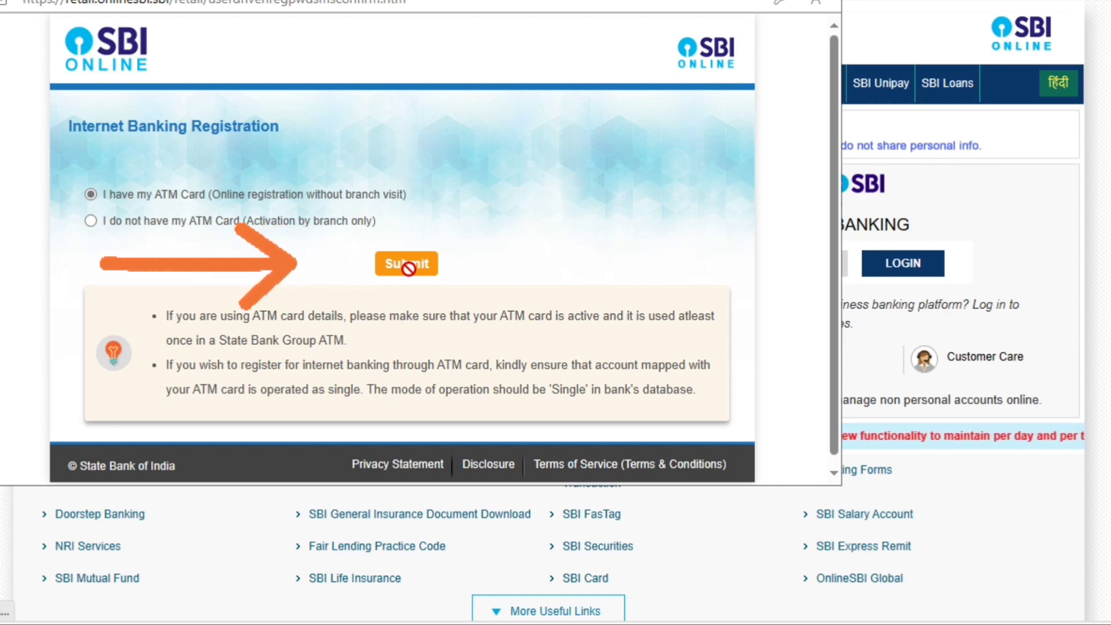
# Register with the ATM card and confirm the active debit card.
pyautogui.click(406, 263)
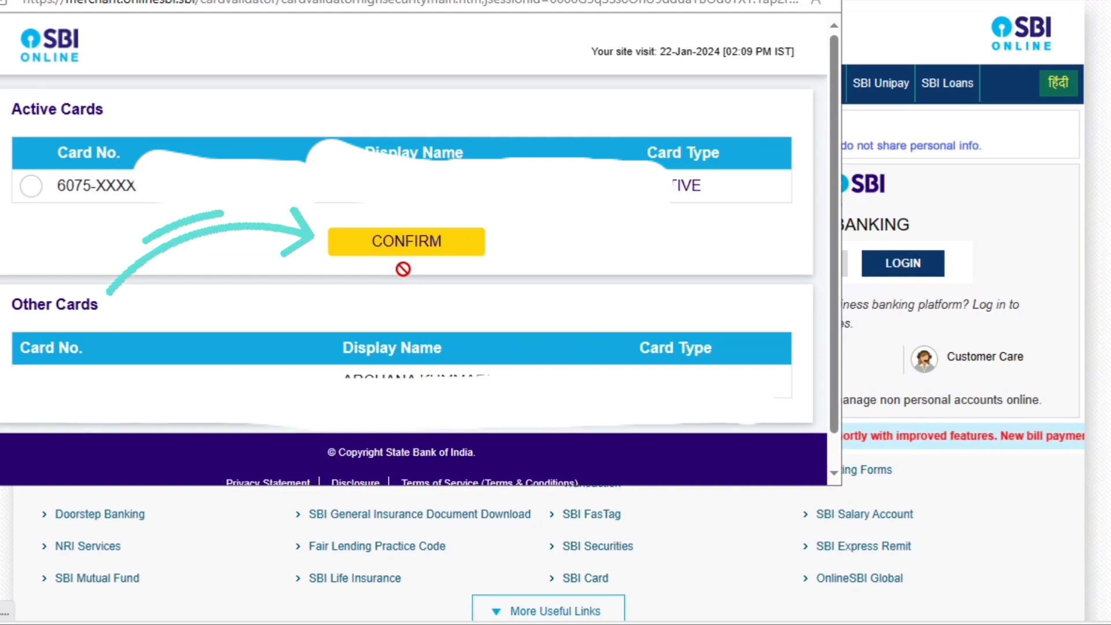
pyautogui.click(408, 243)
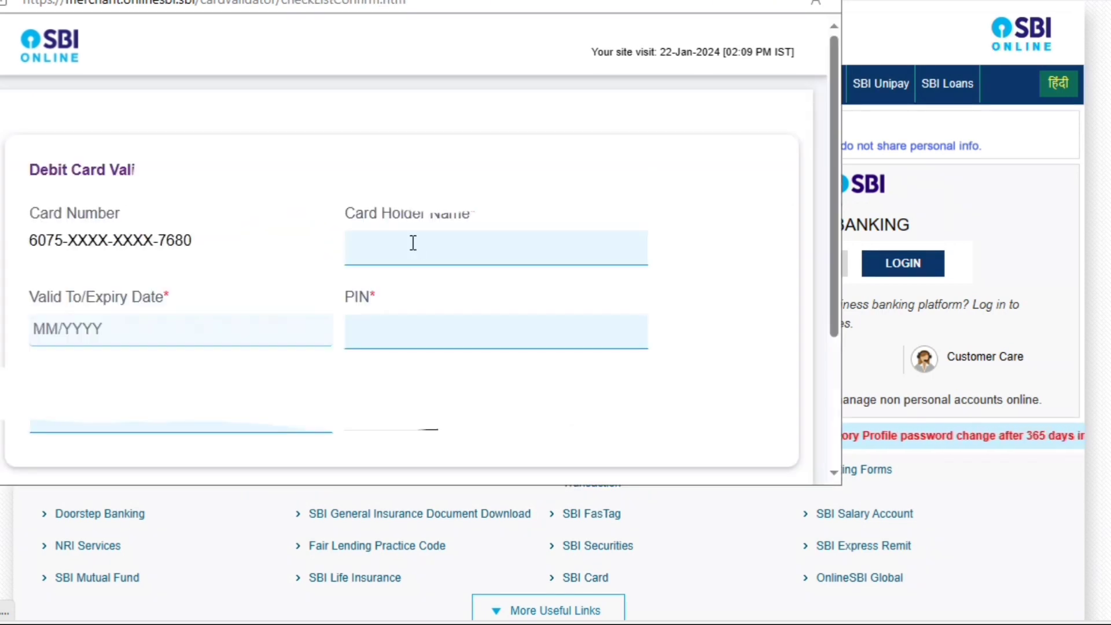
# Set the card expiry year to 2026 and submit the debit card details for validation.
pyautogui.click(138, 326)
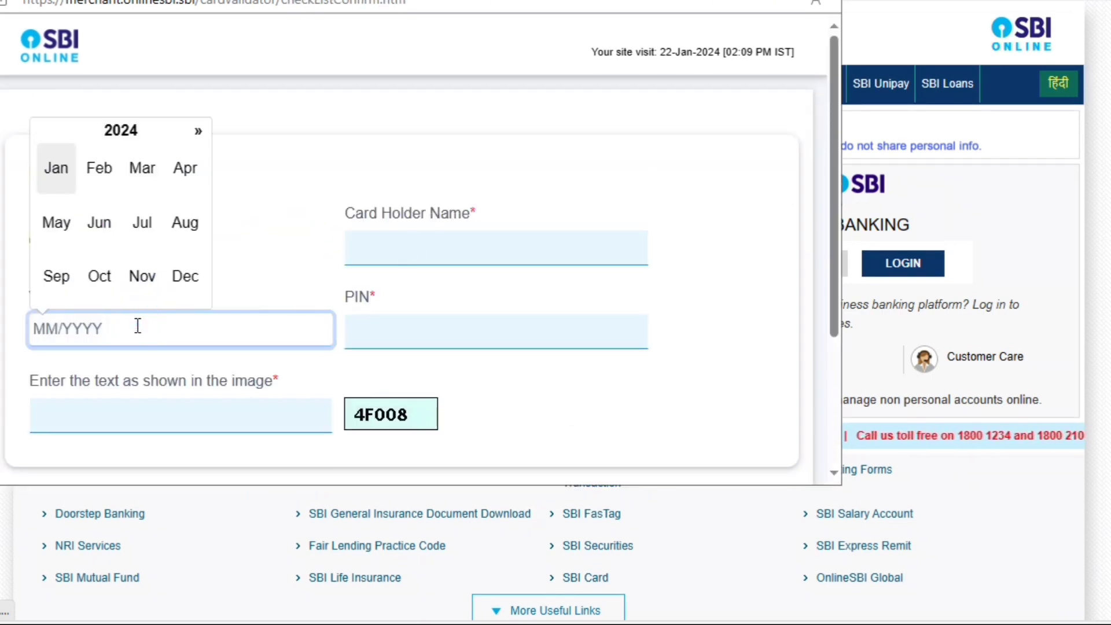
pyautogui.click(148, 127)
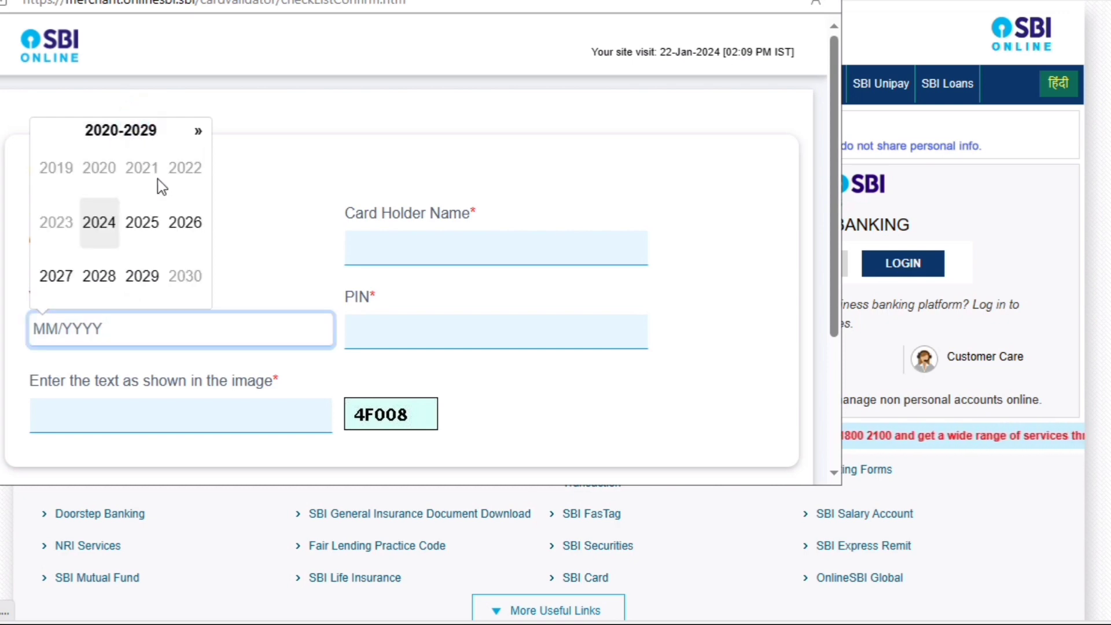
pyautogui.click(180, 223)
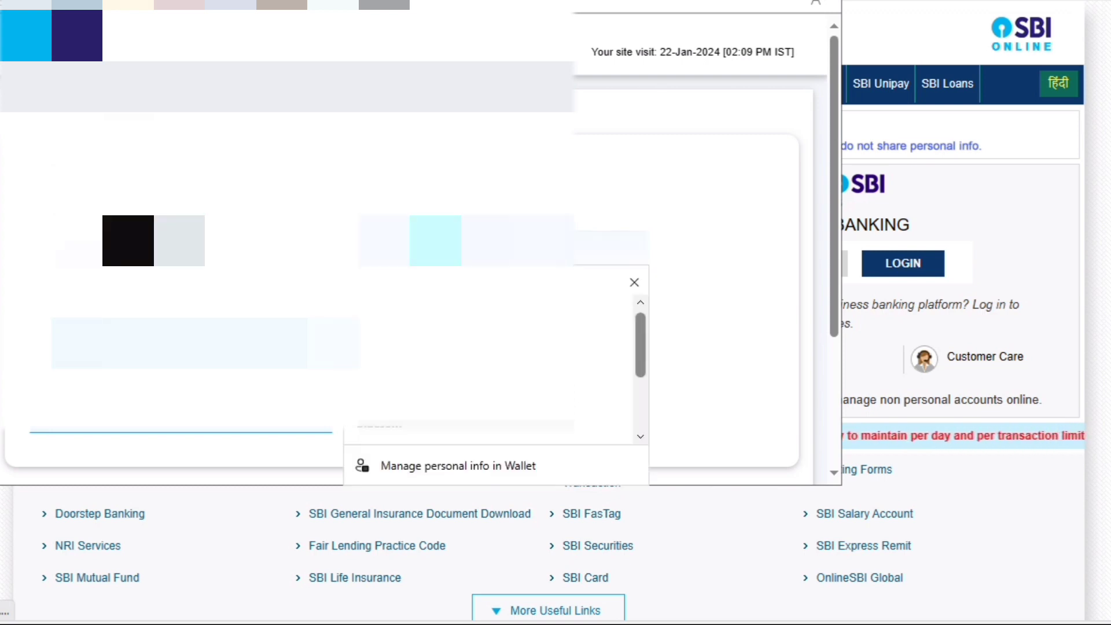
pyautogui.scroll(-3, 405, 260)
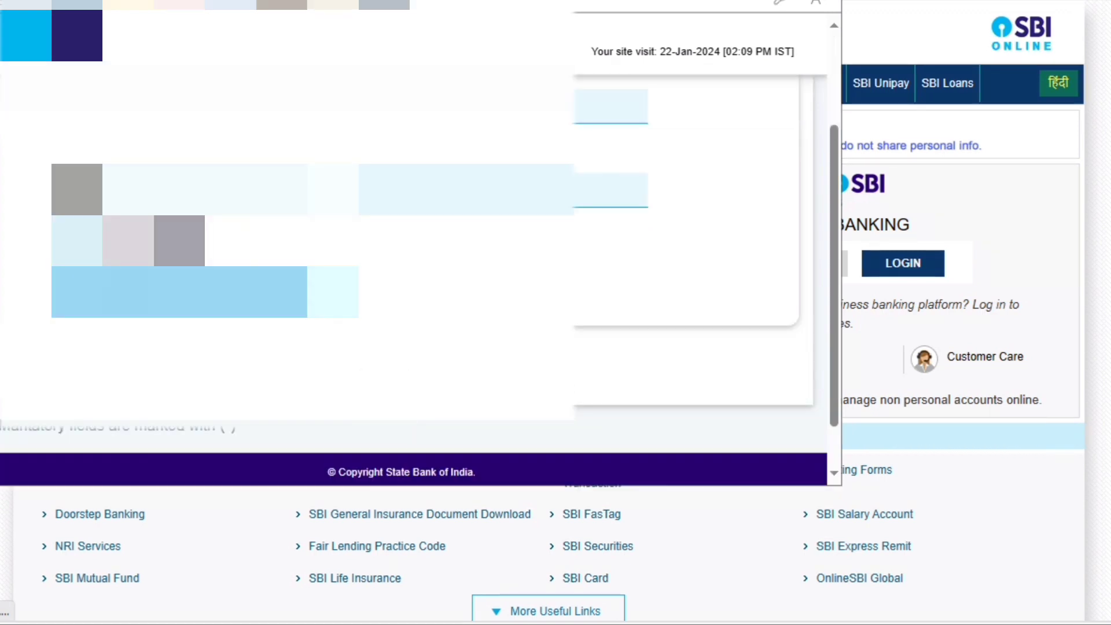
pyautogui.click(344, 428)
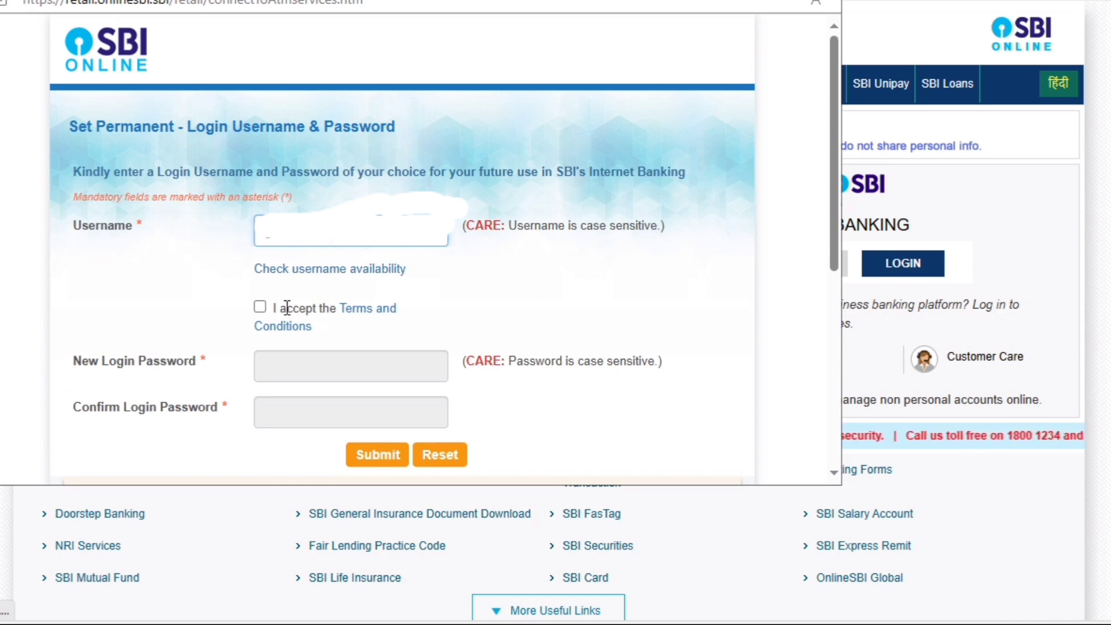
# Tick the Terms and Conditions box, dismiss the username format warning, and recheck username availability.
pyautogui.click(255, 306)
pyautogui.click(255, 301)
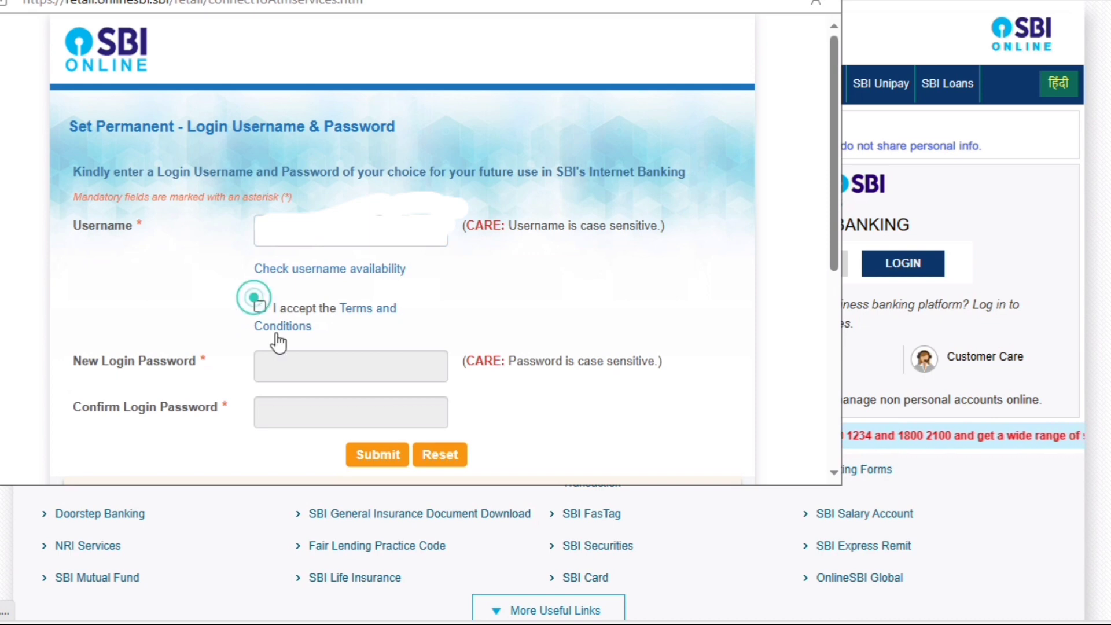
pyautogui.click(259, 306)
pyautogui.click(298, 364)
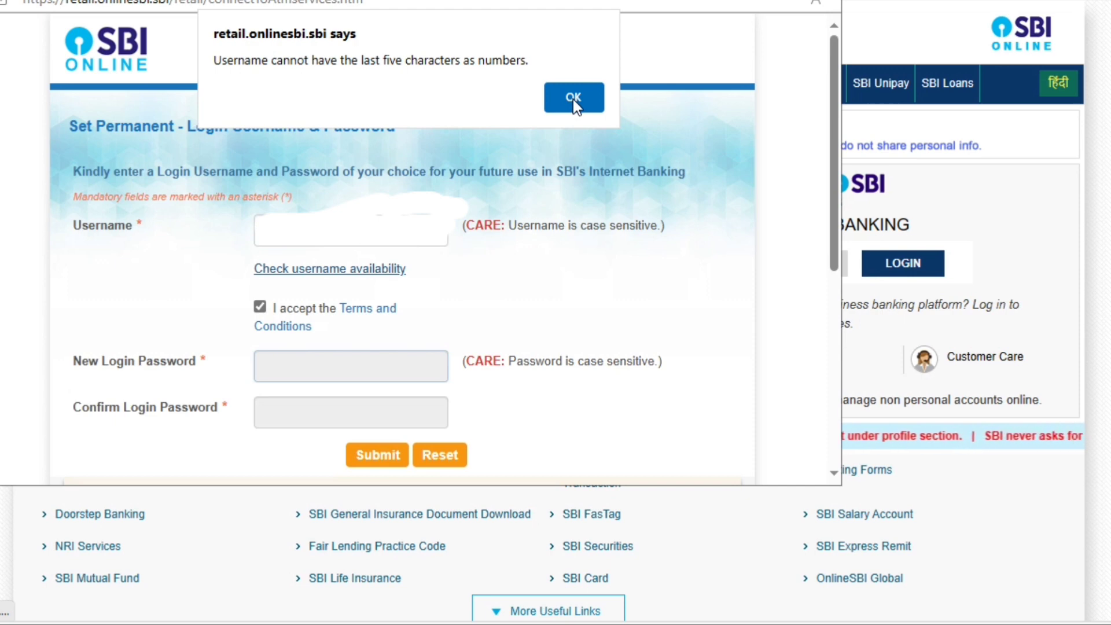
pyautogui.click(573, 99)
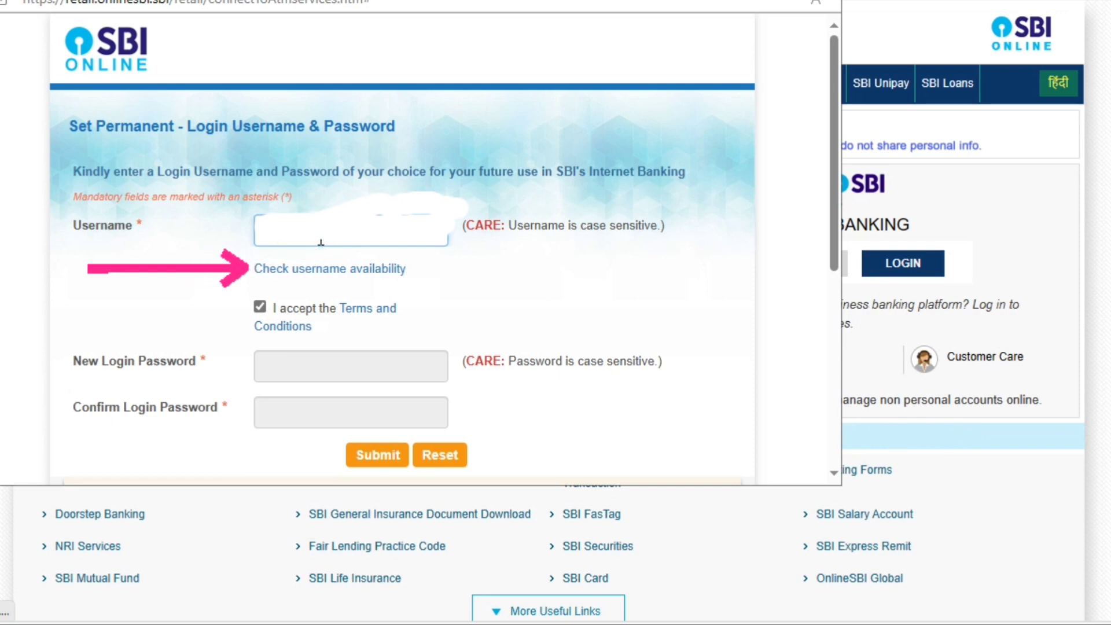
pyautogui.click(302, 269)
pyautogui.click(332, 358)
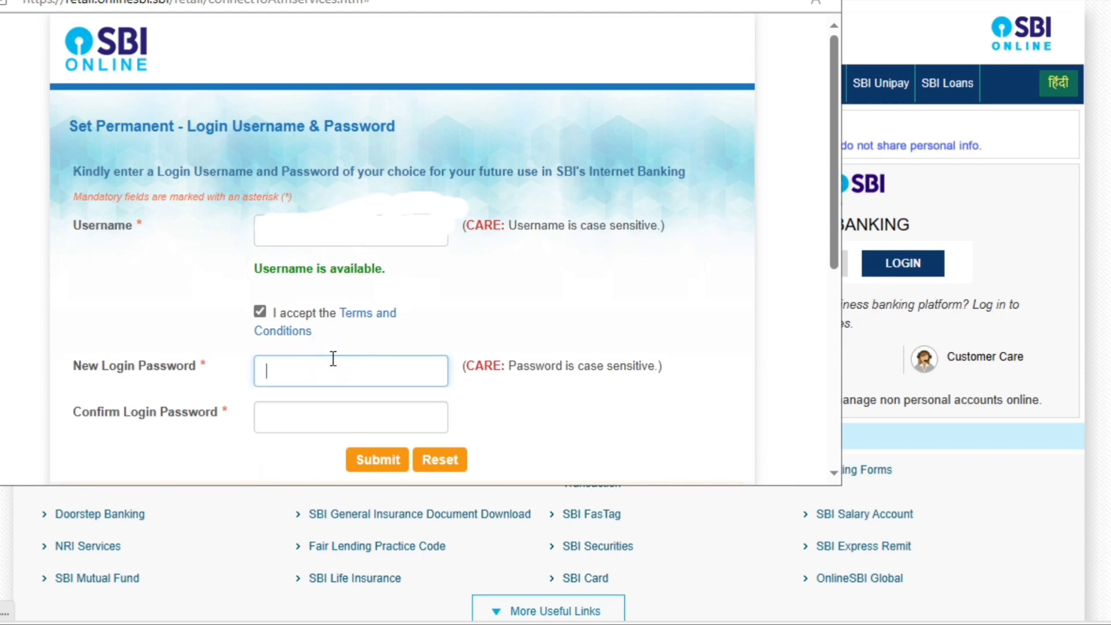
# Enter and confirm the new login password, reveal it to verify, and submit.
pyautogui.write('a')
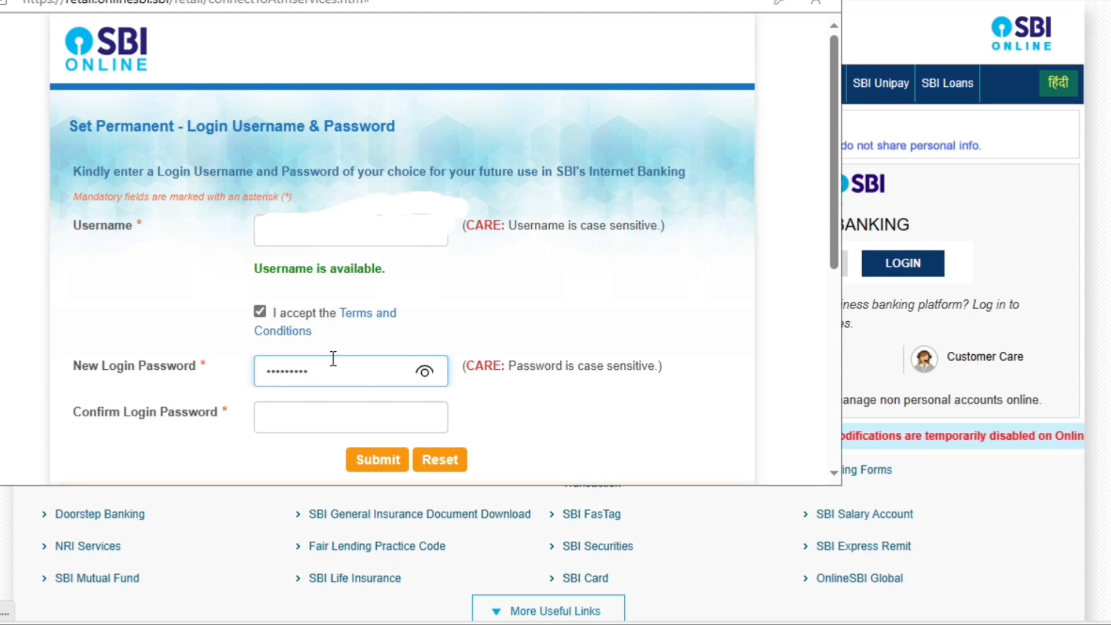
pyautogui.press('Tab')
pyautogui.write('a')
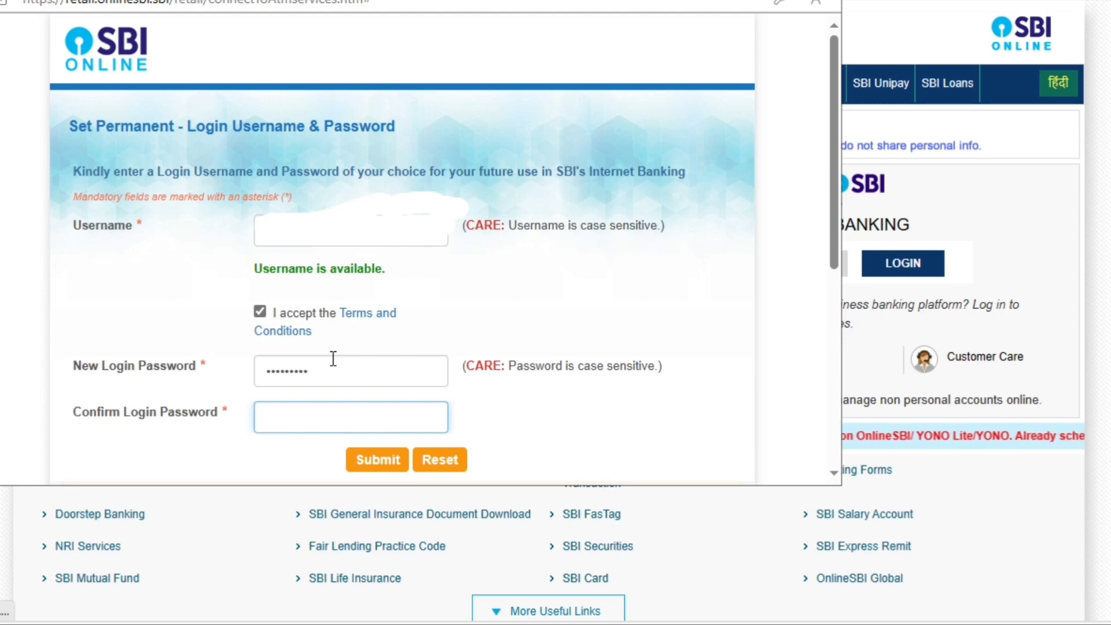
pyautogui.write('a')
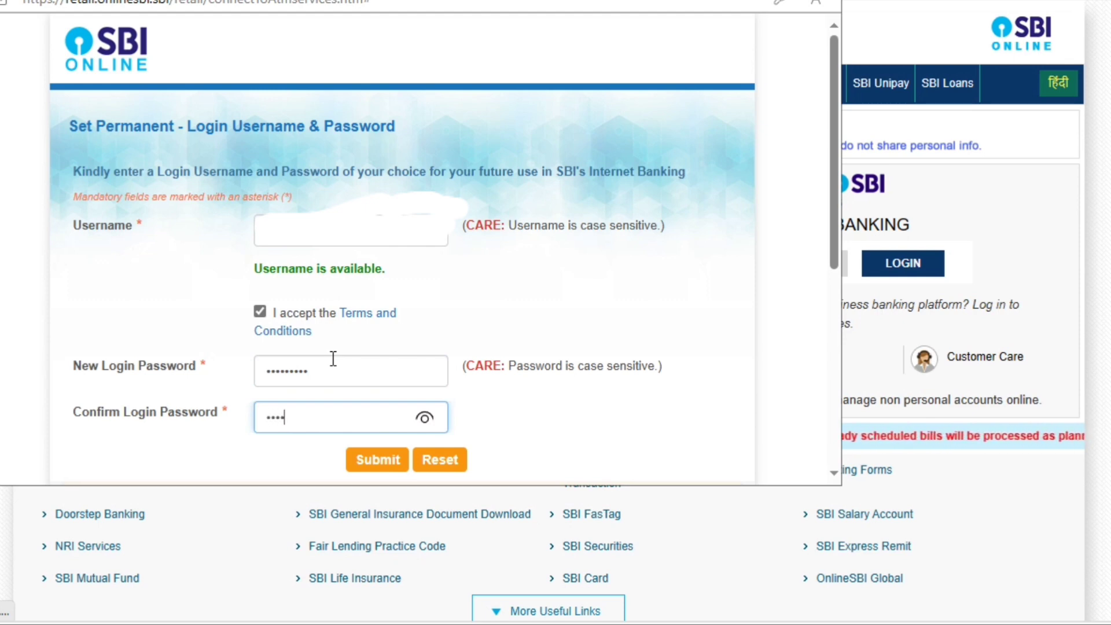
pyautogui.write('a')
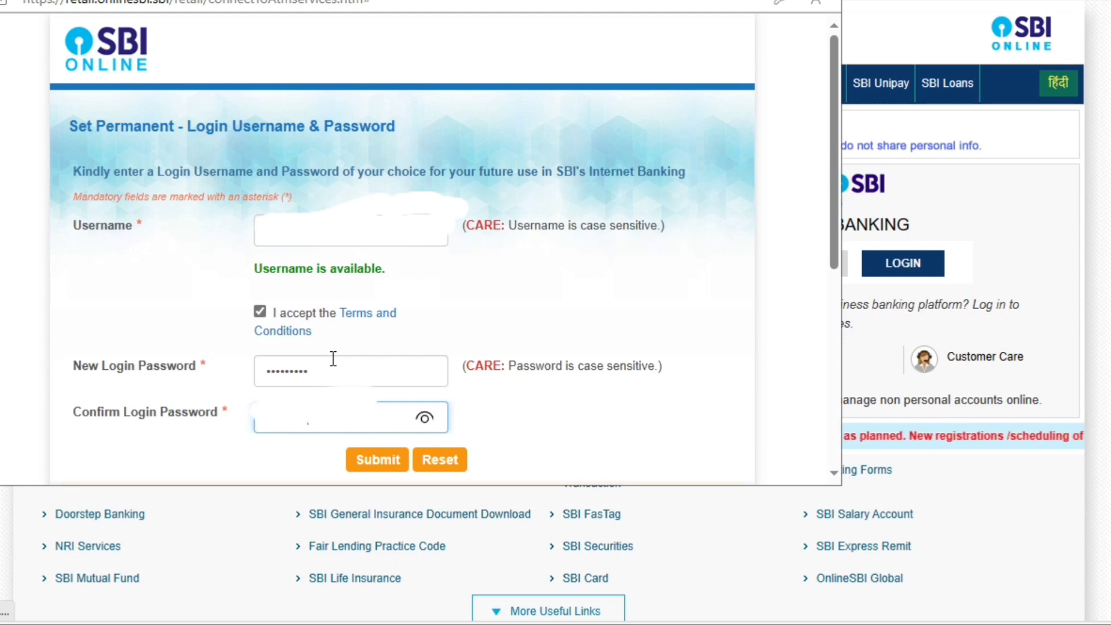
pyautogui.click(425, 419)
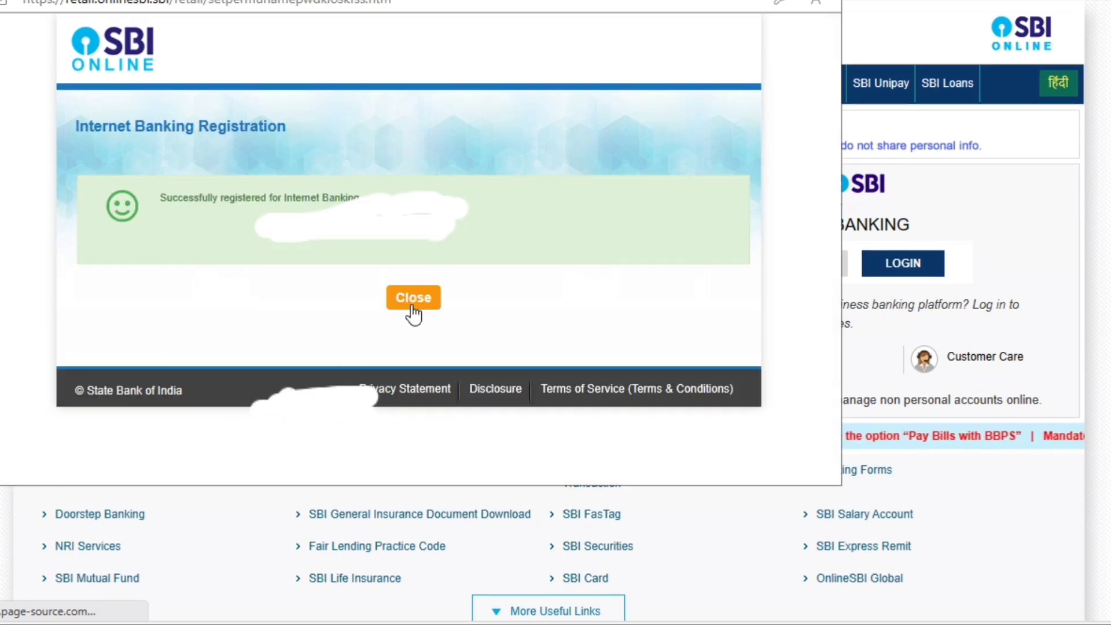
pyautogui.click(411, 305)
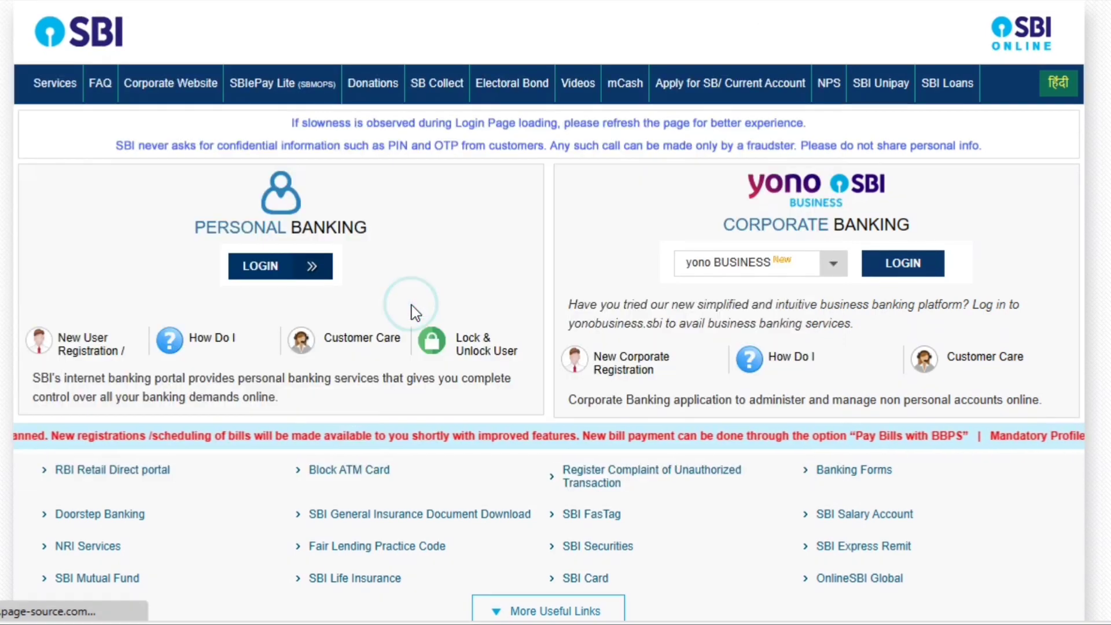
# Open Personal Banking login and sign in with the new username, password and captcha.
pyautogui.click(268, 268)
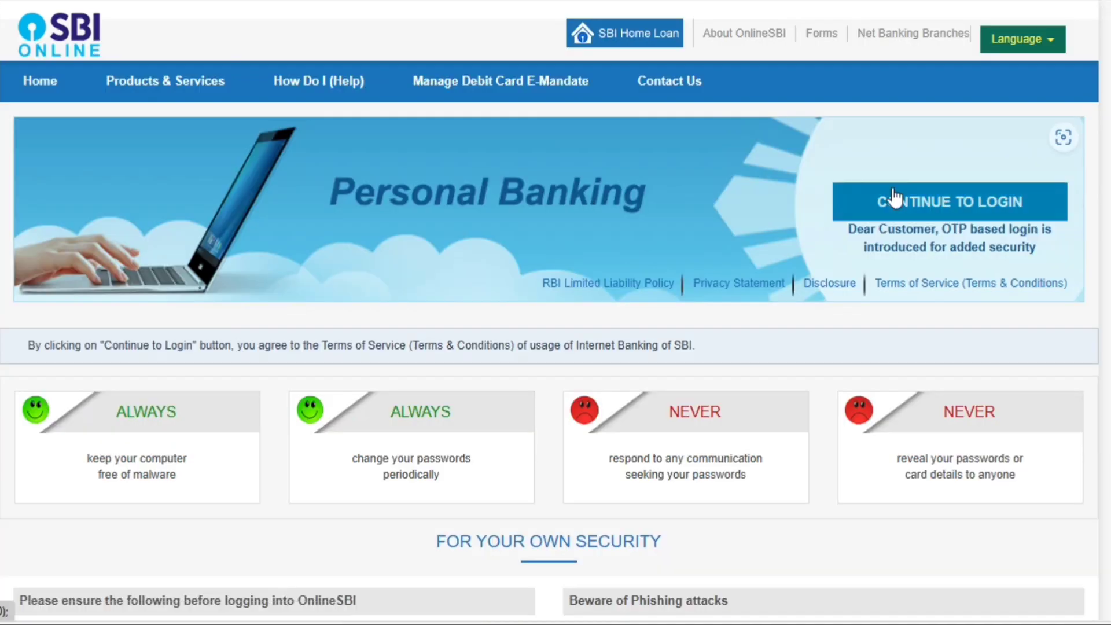
pyautogui.click(905, 216)
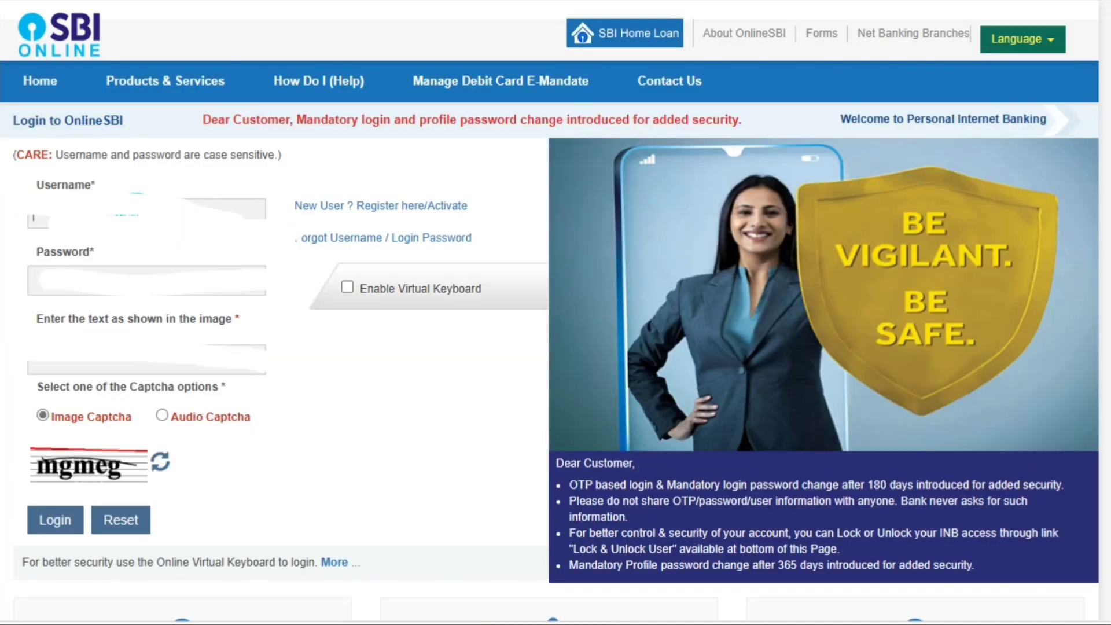
pyautogui.write('Dx')
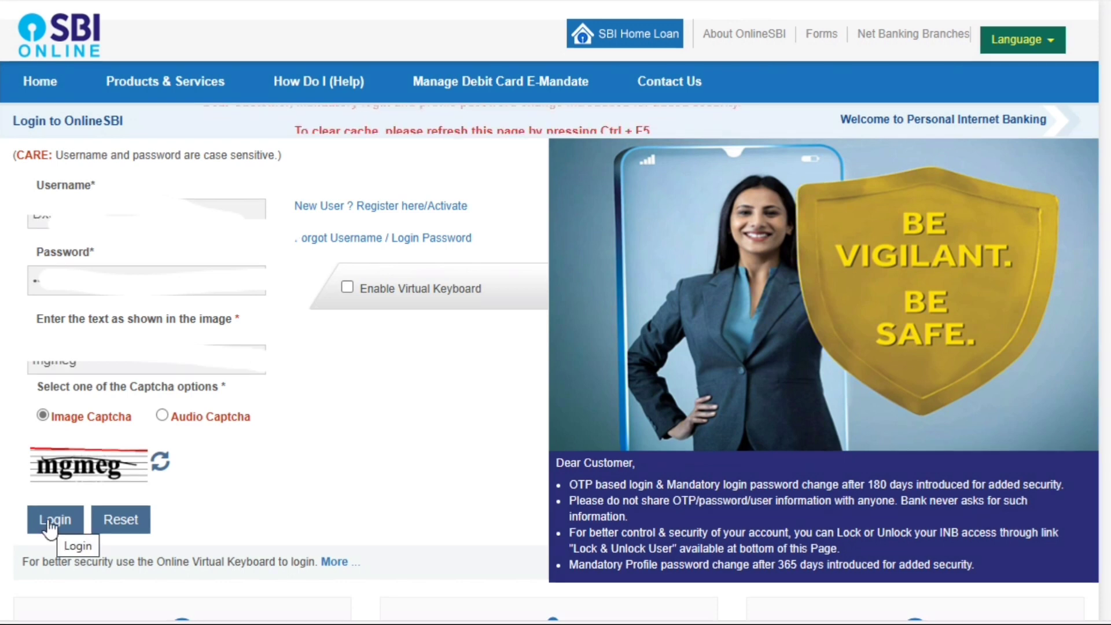
pyautogui.click(51, 519)
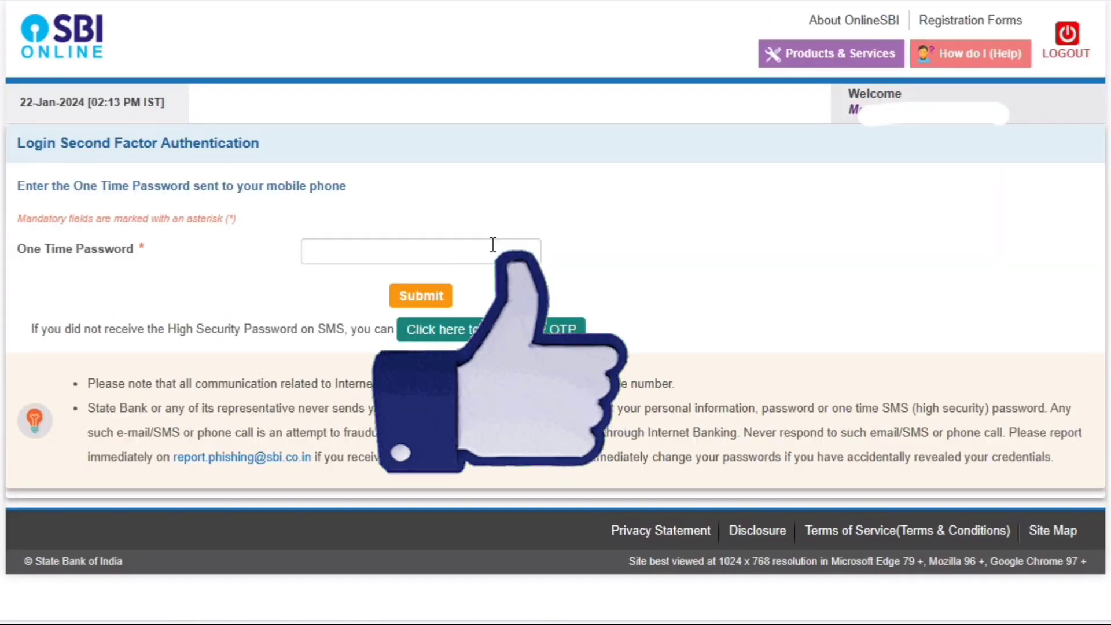
# Enter the login OTP received by SMS and submit it.
pyautogui.click(493, 246)
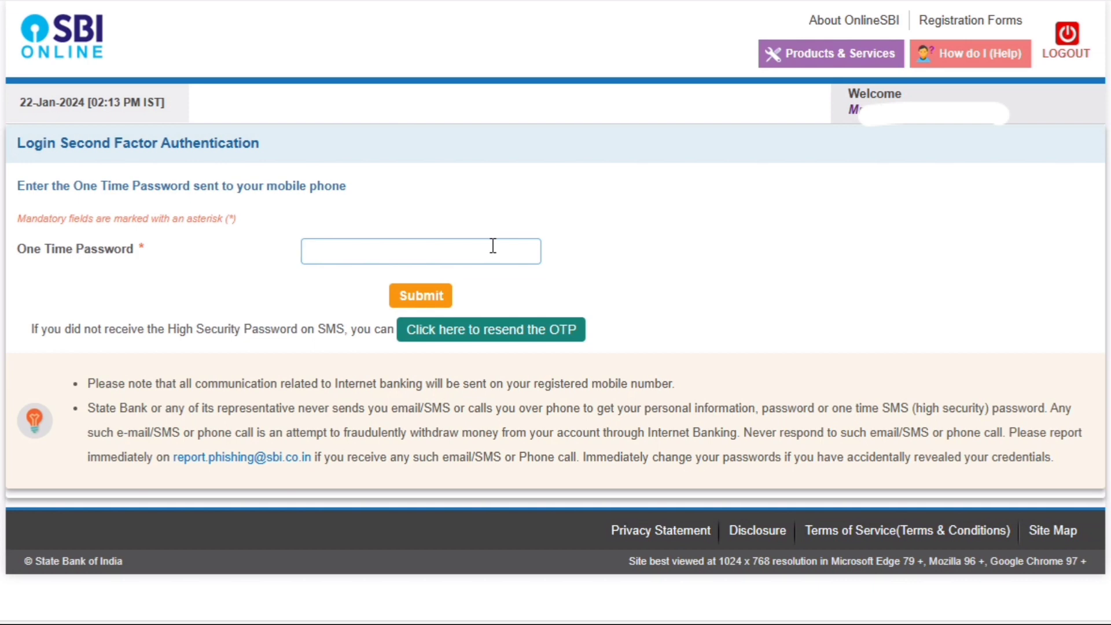
pyautogui.write('••••••')
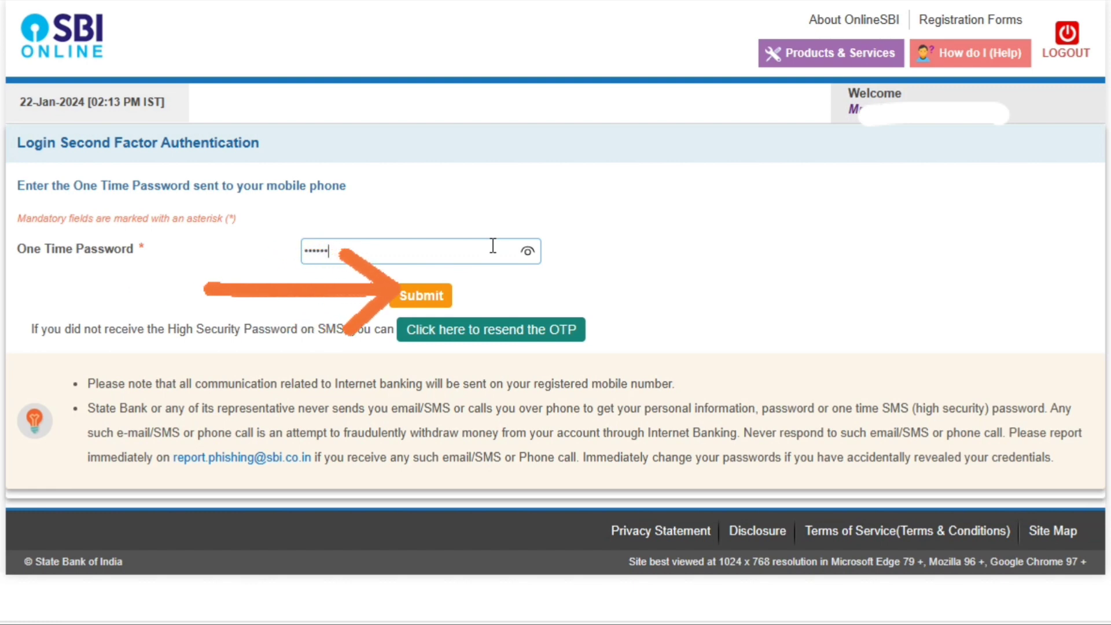
pyautogui.click(422, 295)
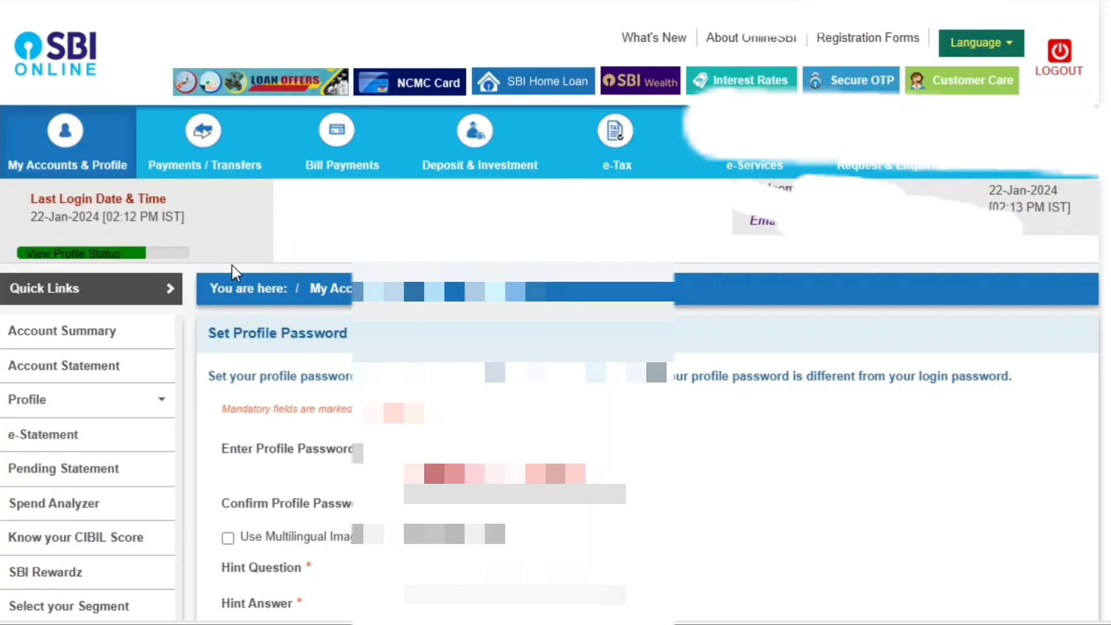
# Pick a hint question, switching to a different one, then move through the Hint Answer field.
pyautogui.scroll(-2, 251, 256)
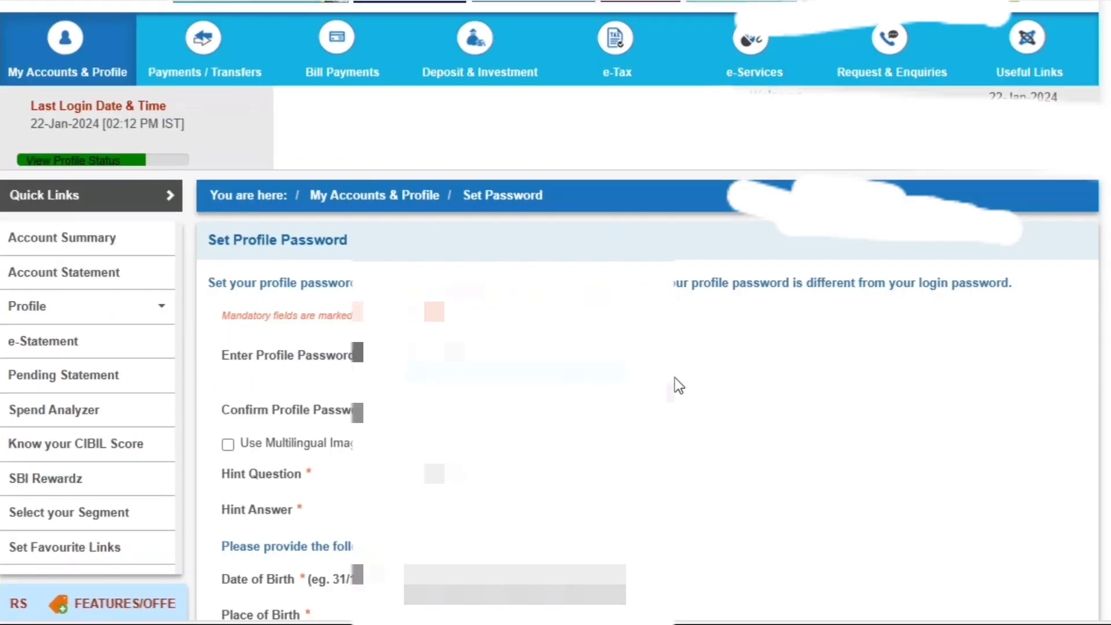
pyautogui.scroll(-2, 679, 385)
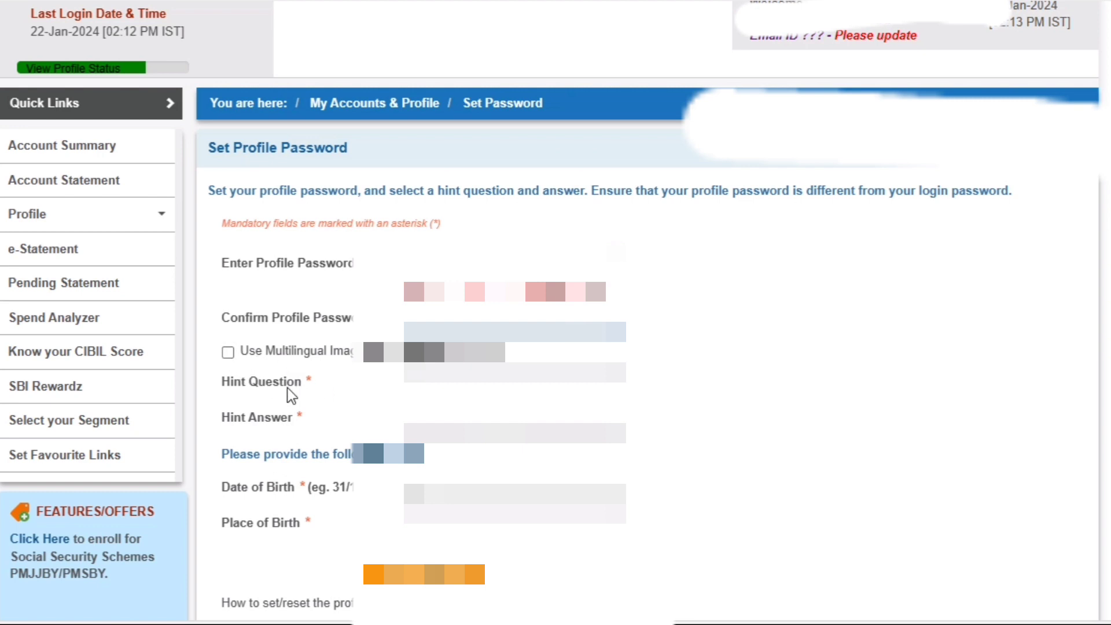
pyautogui.click(434, 372)
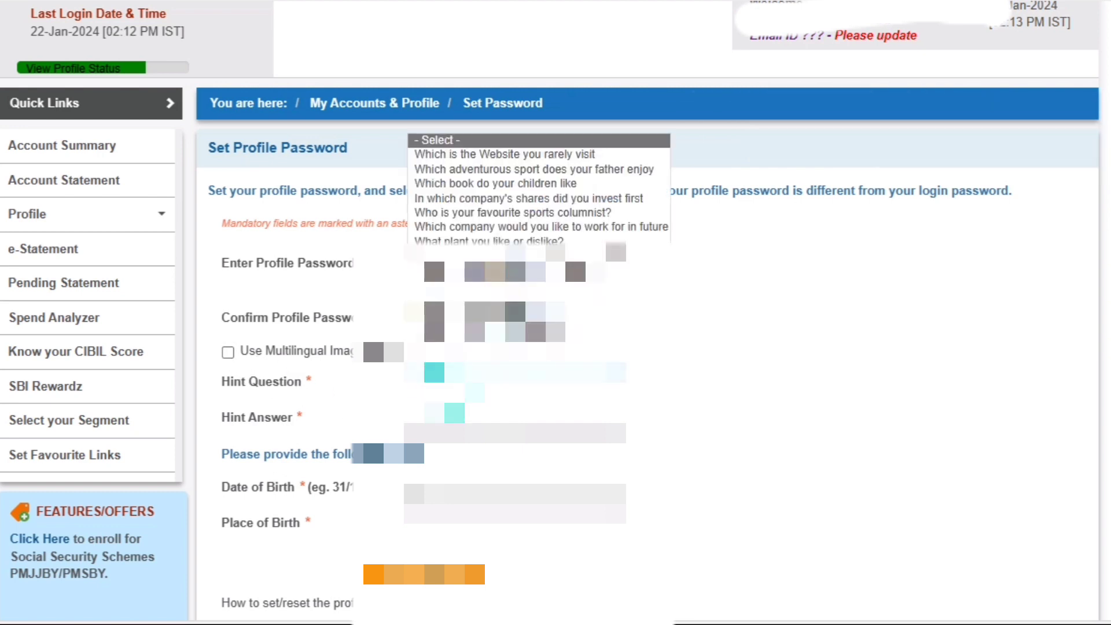
pyautogui.click(463, 155)
pyautogui.click(475, 432)
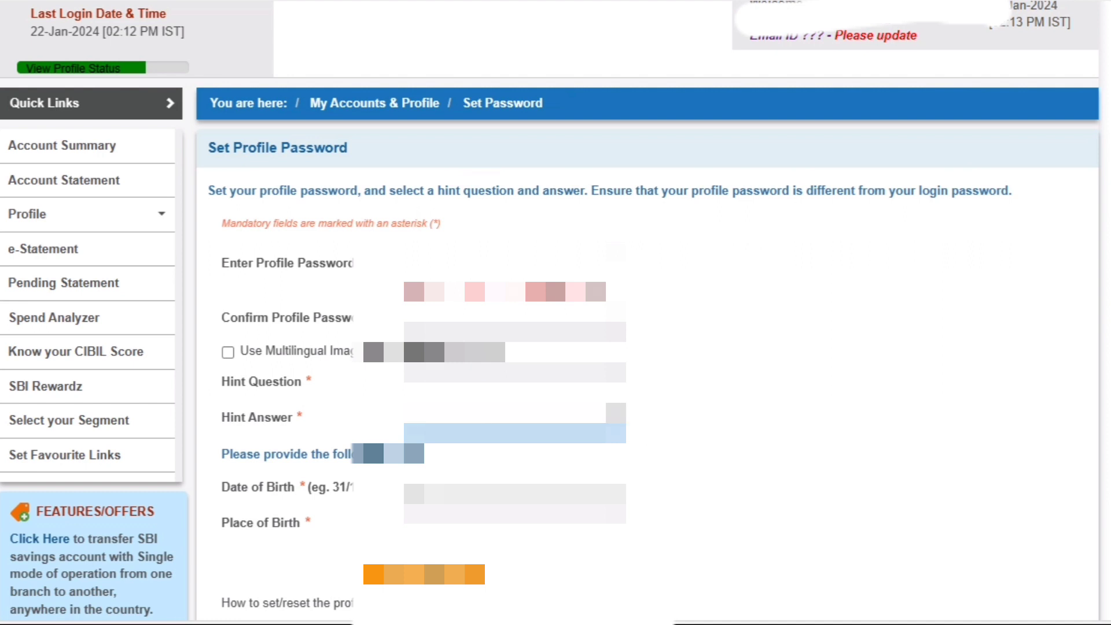
pyautogui.click(613, 372)
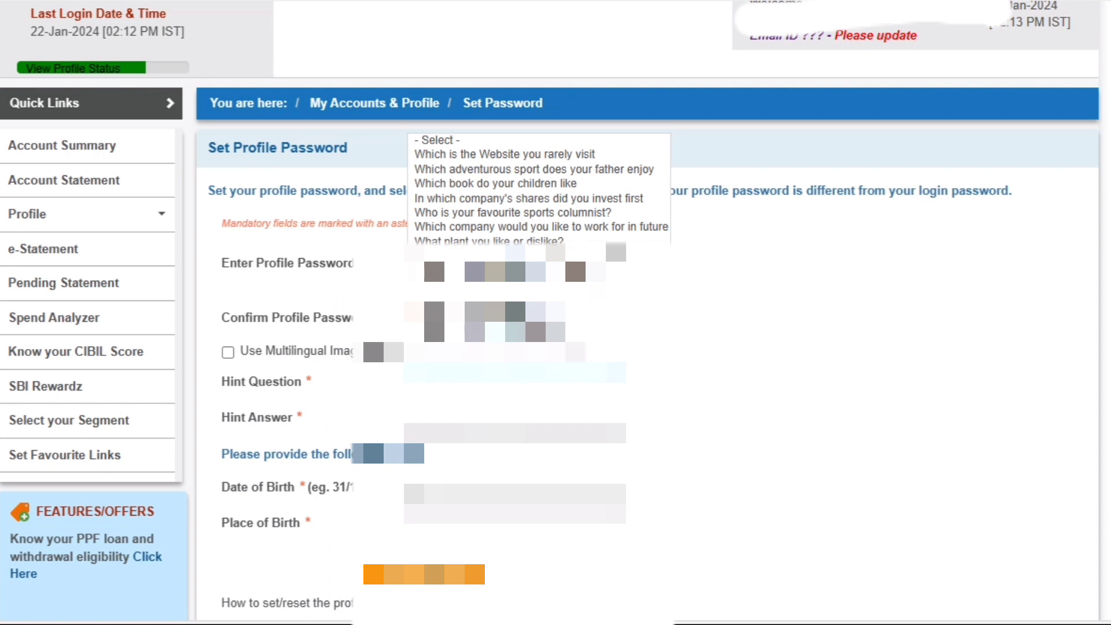
pyautogui.click(549, 265)
pyautogui.press('Tab')
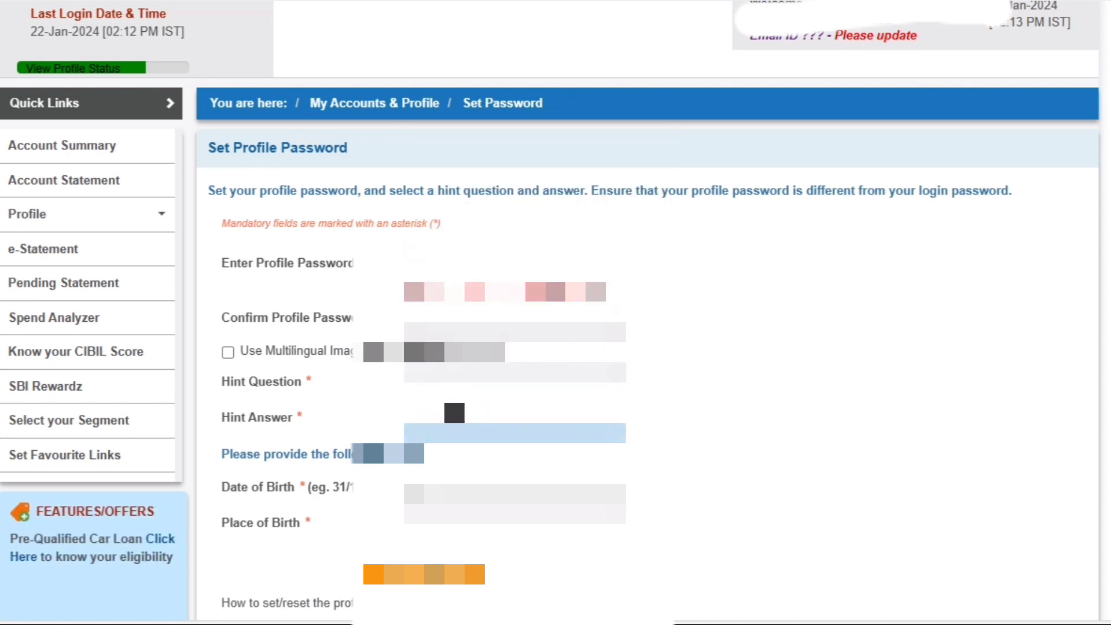
pyautogui.press('Tab')
pyautogui.press('Tab')
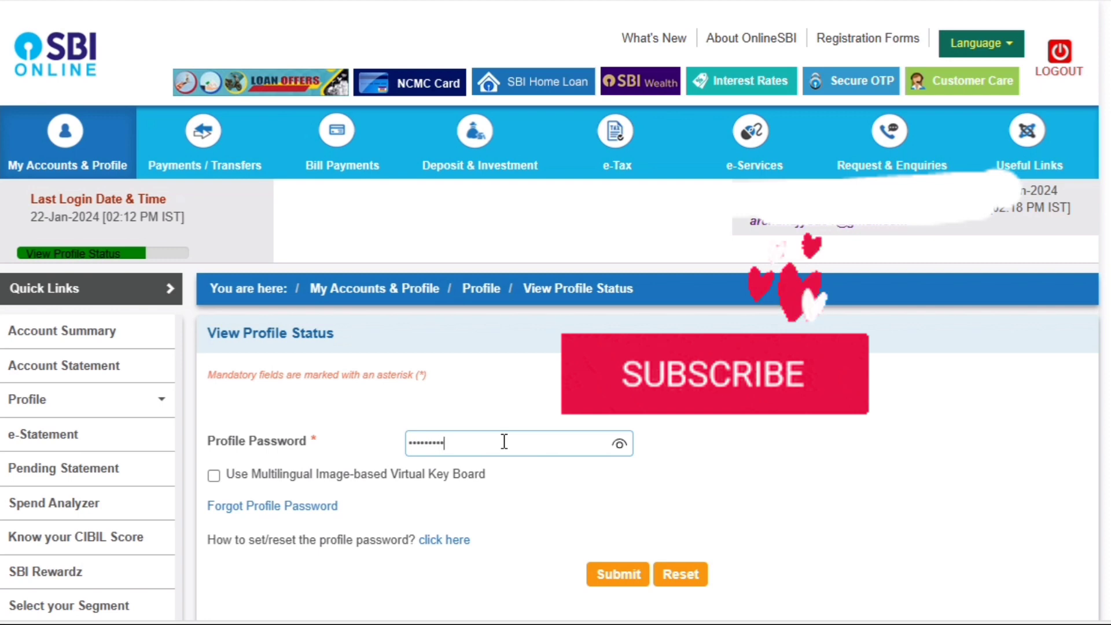
# Submit the entered profile password on the View Profile Status page.
pyautogui.click(594, 577)
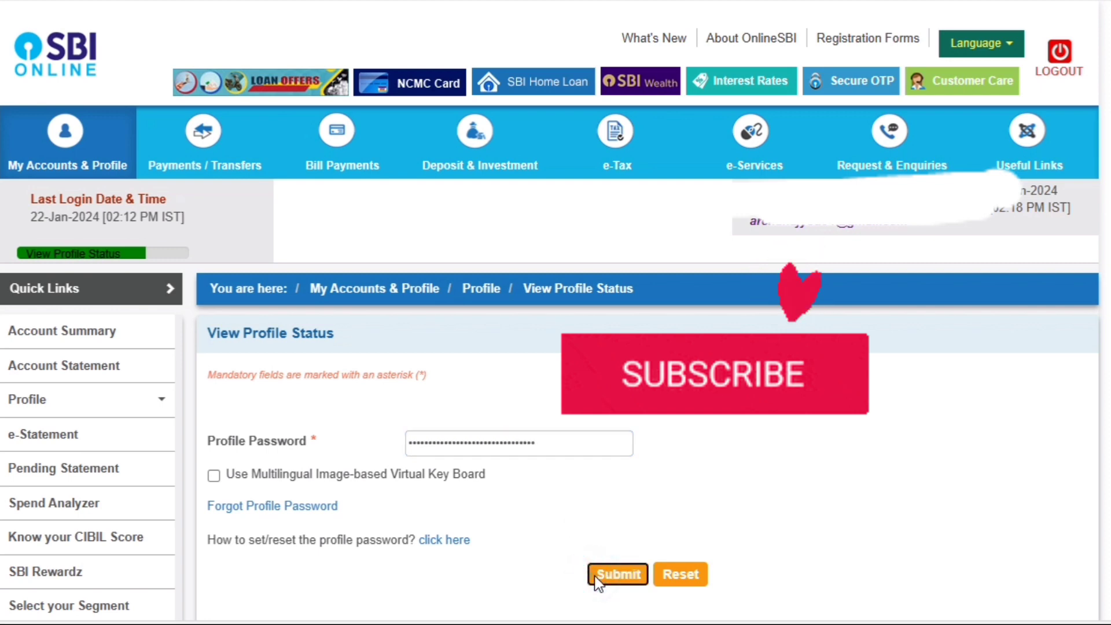